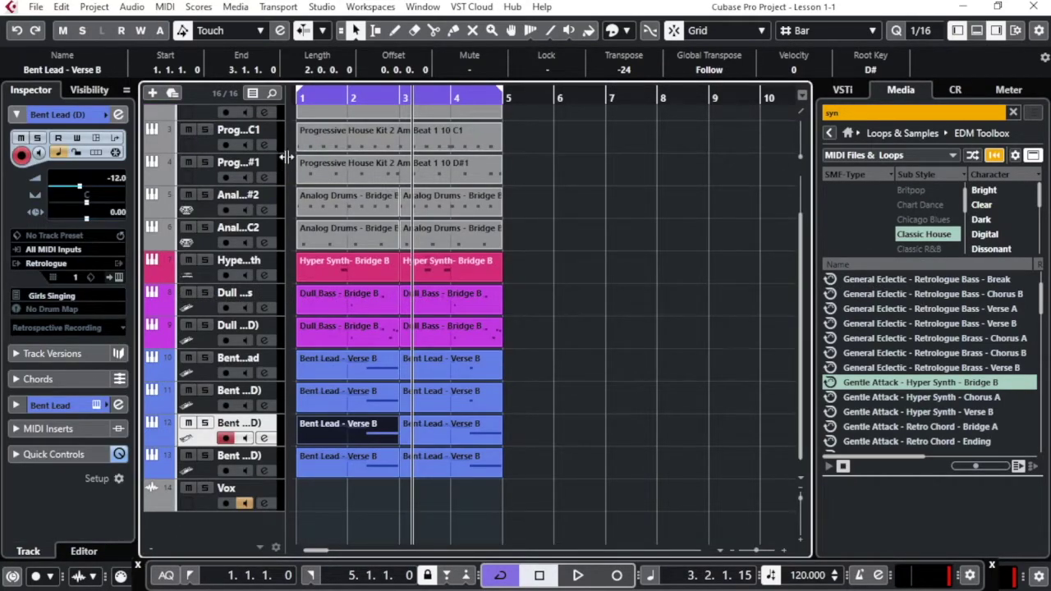
Widen the track list so the full track names are visible.
drag(285, 157, 371, 151)
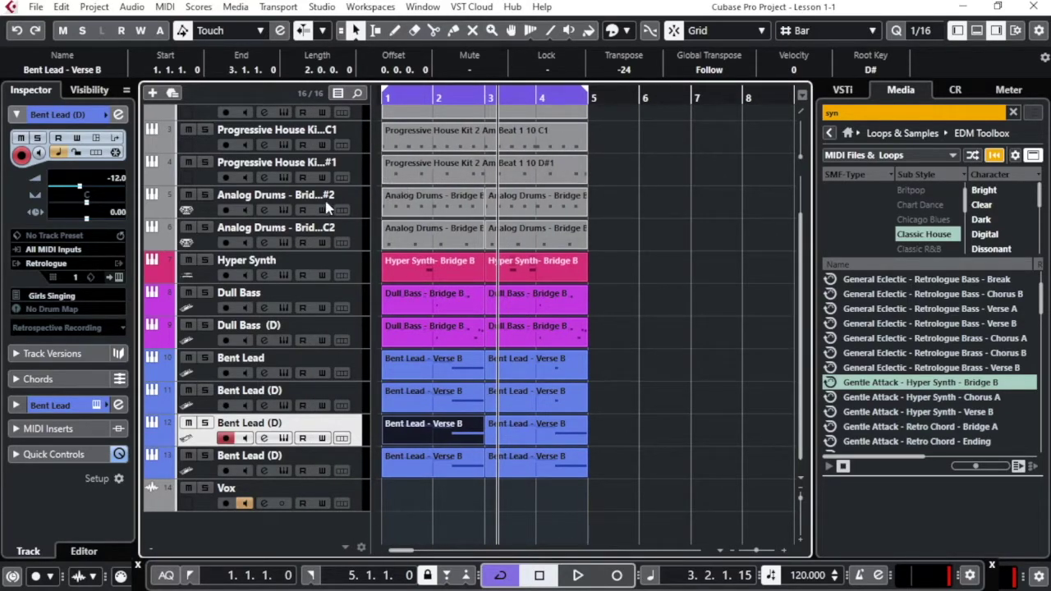
Scroll through the track list, then open the Bent Lead - Verse B part in the Key Editor.
scroll(327, 209, up, 2)
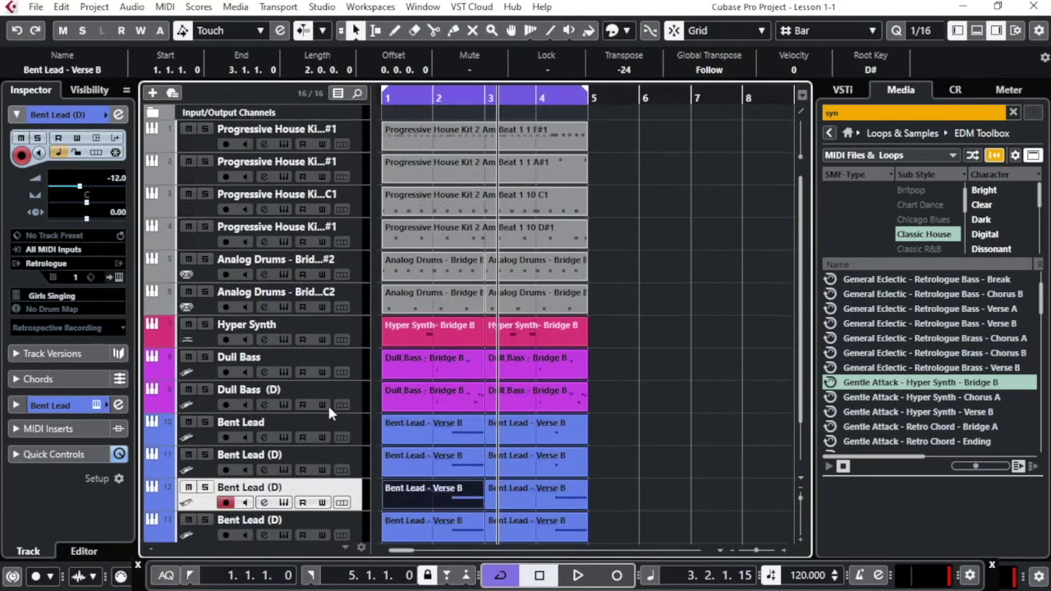
scroll(329, 408, down, 2)
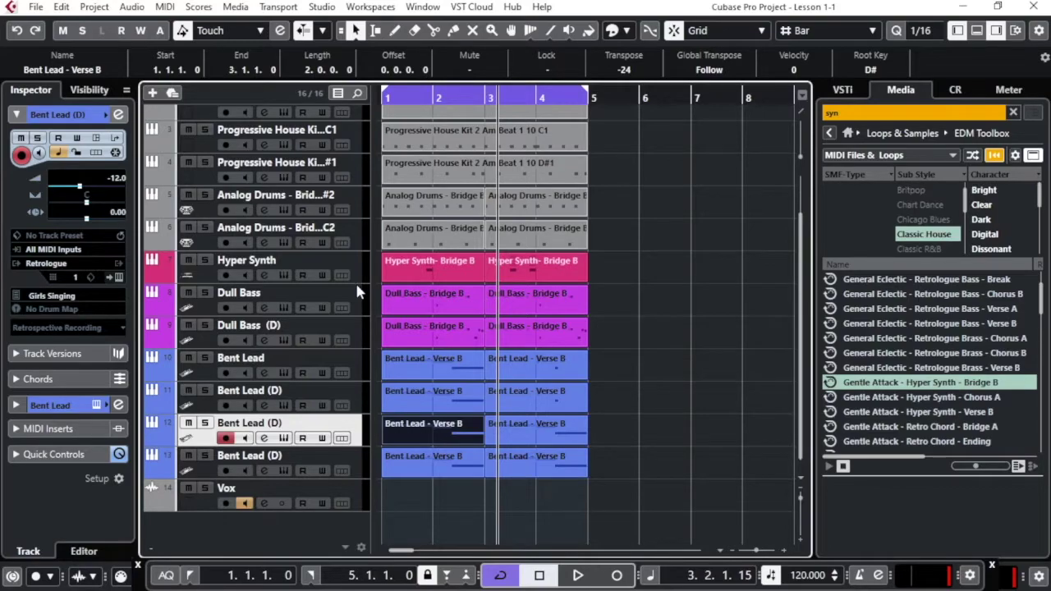
scroll(357, 290, up, 2)
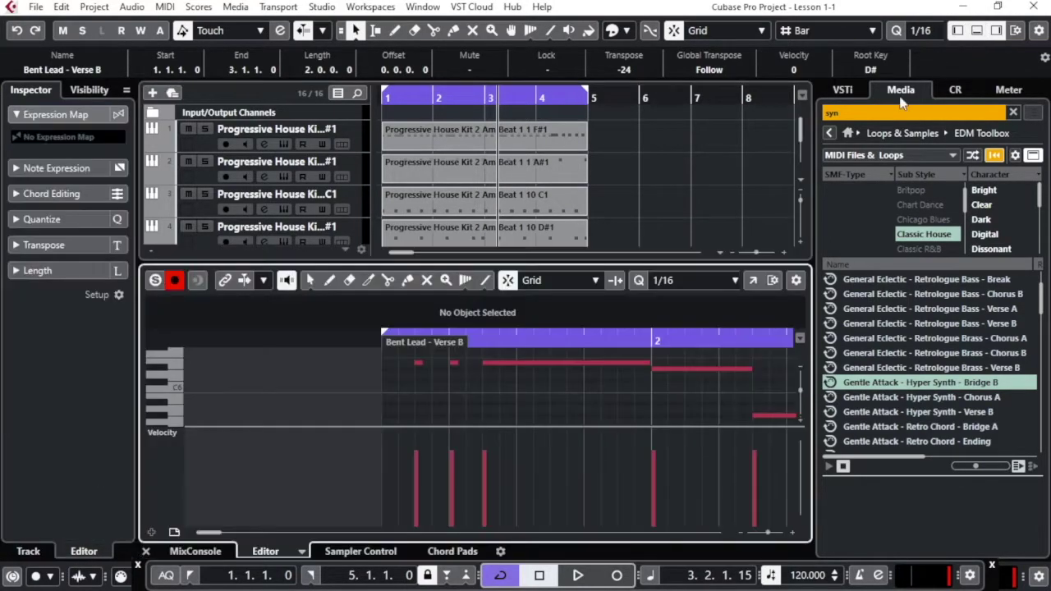
click(976, 30)
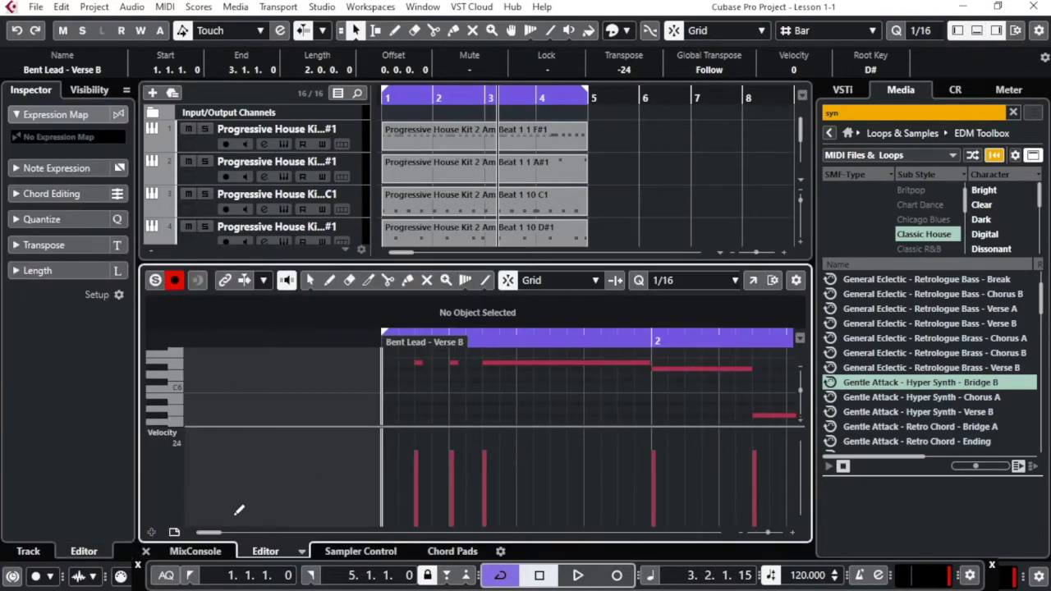
Switch the lower zone to the MixConsole, then hide the lower zone to restore the full track list.
click(197, 551)
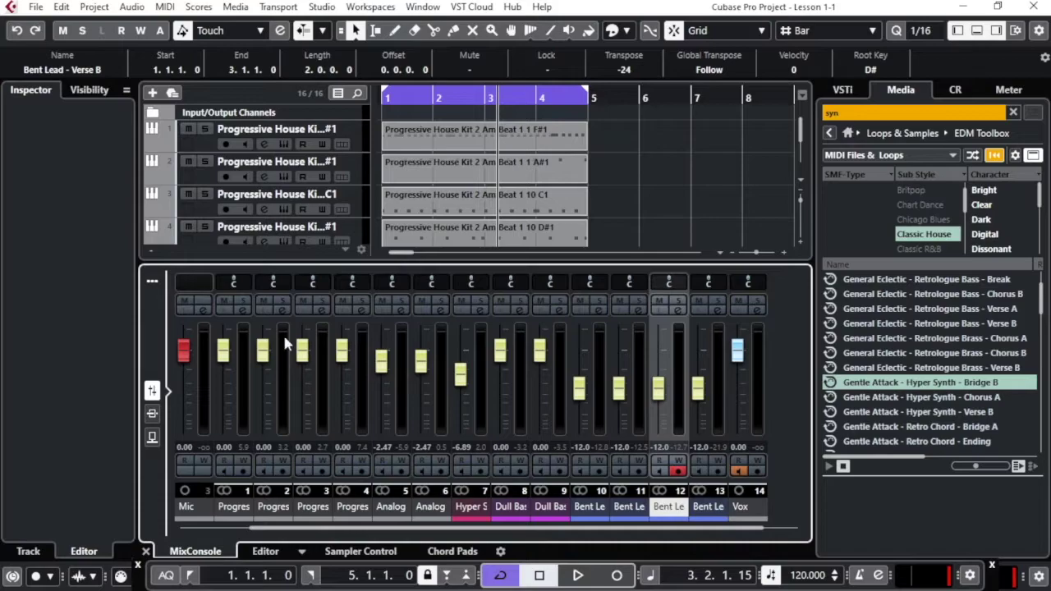
click(977, 30)
Solo and audition the first drum track, then rename it Close Hats.
click(206, 131)
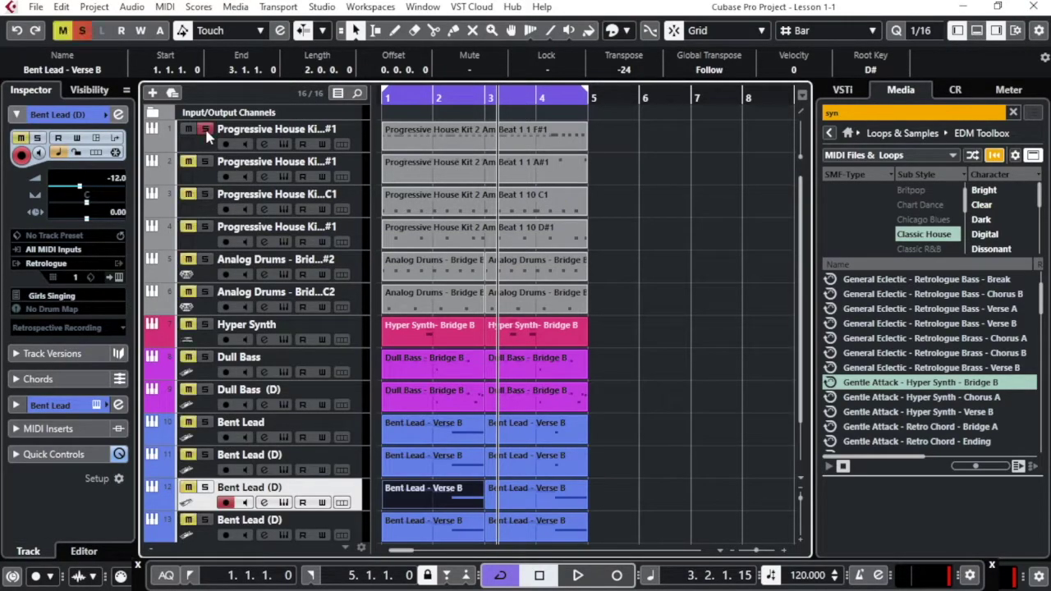
key(space)
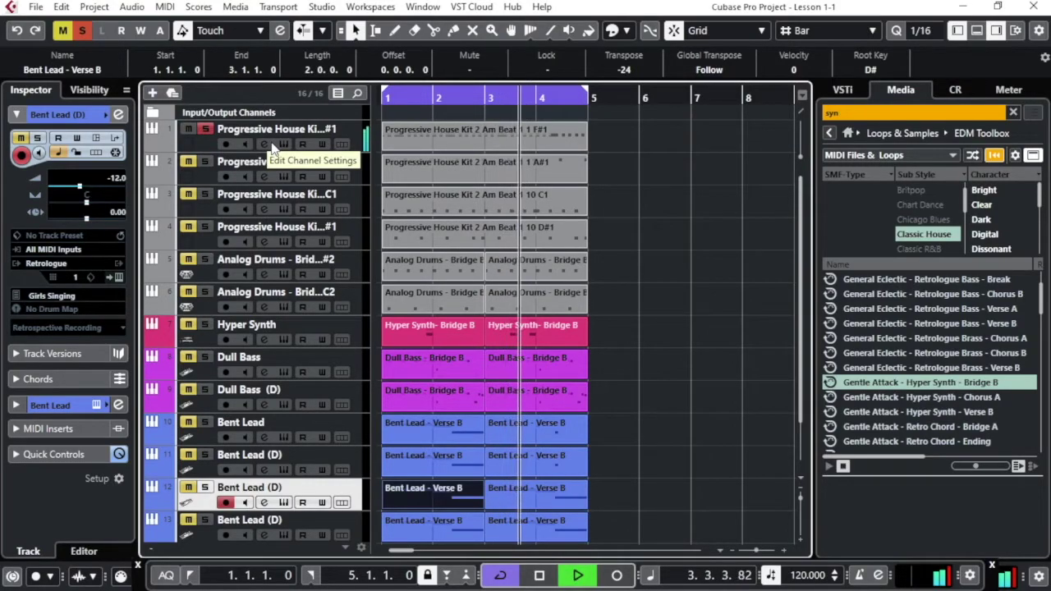
key(space)
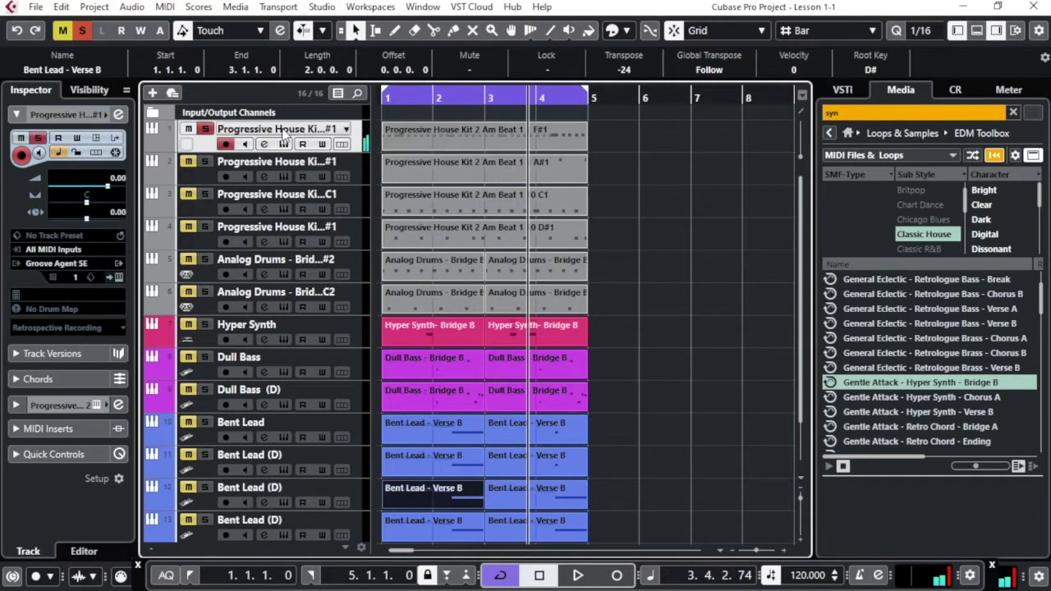
double_click(284, 137)
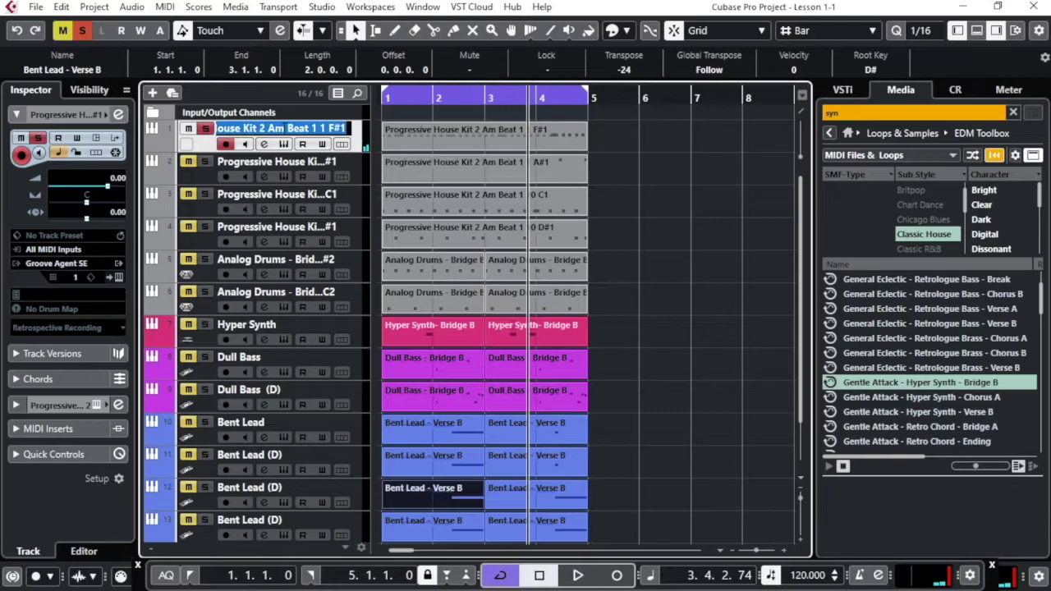
text(Close )
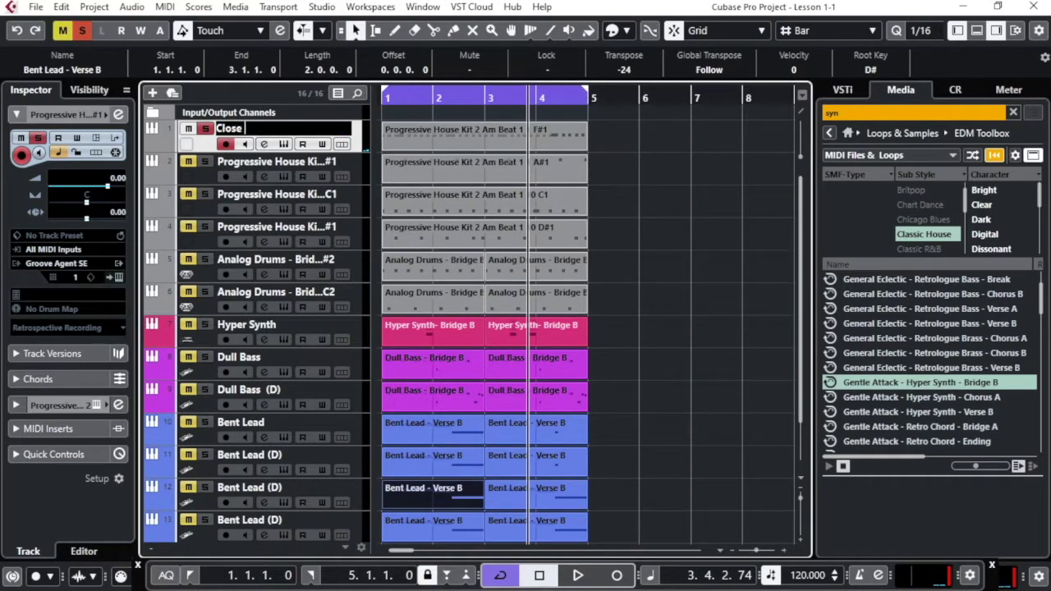
text(Hats)
key(Return)
Solo and audition the second drum track instead, then rename it Open Hats.
key(space)
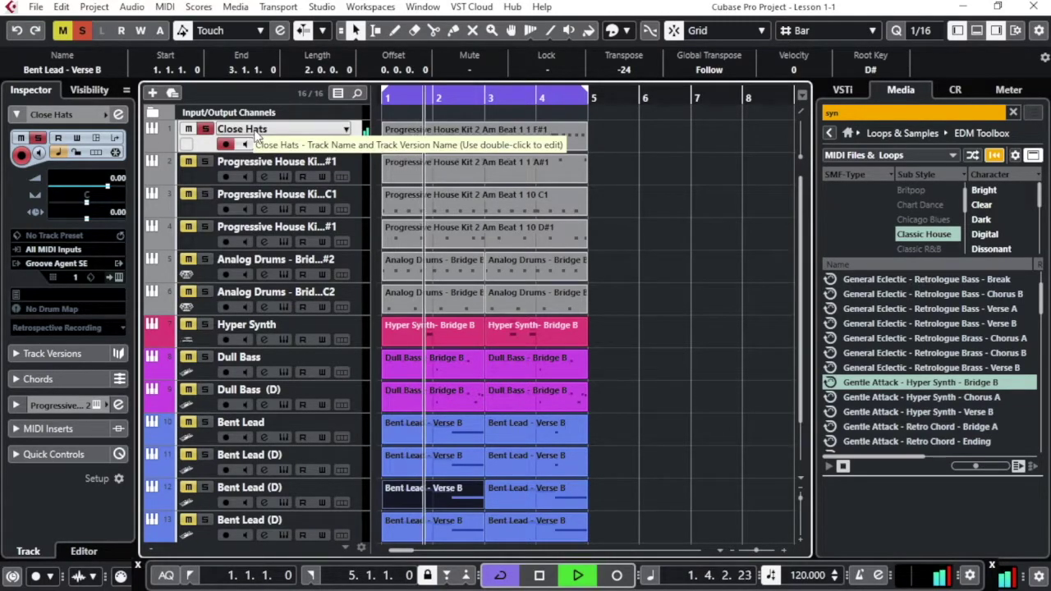
click(209, 138)
click(206, 158)
key(space)
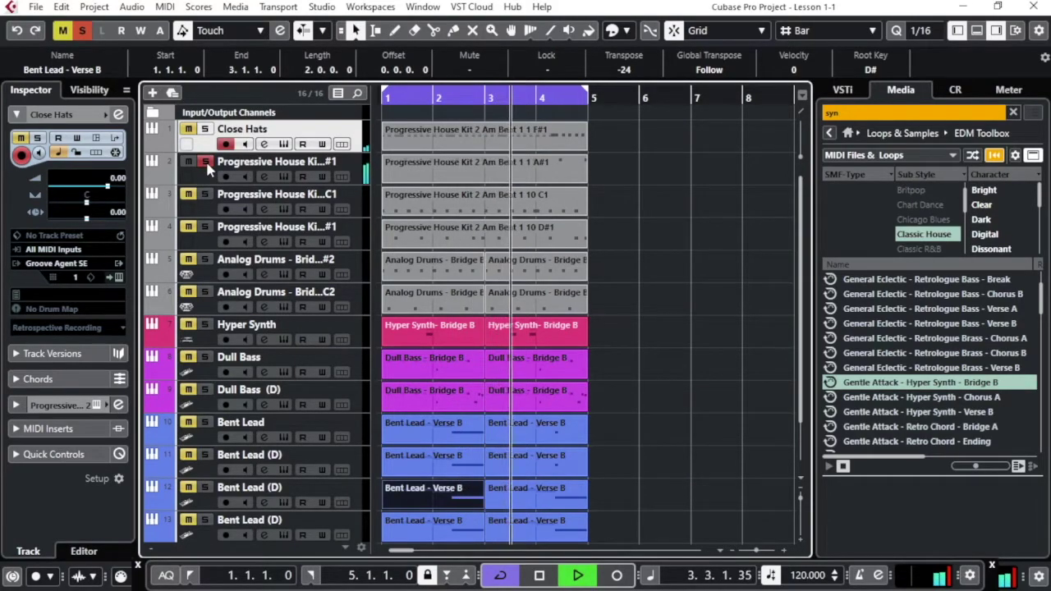
key(space)
double_click(271, 162)
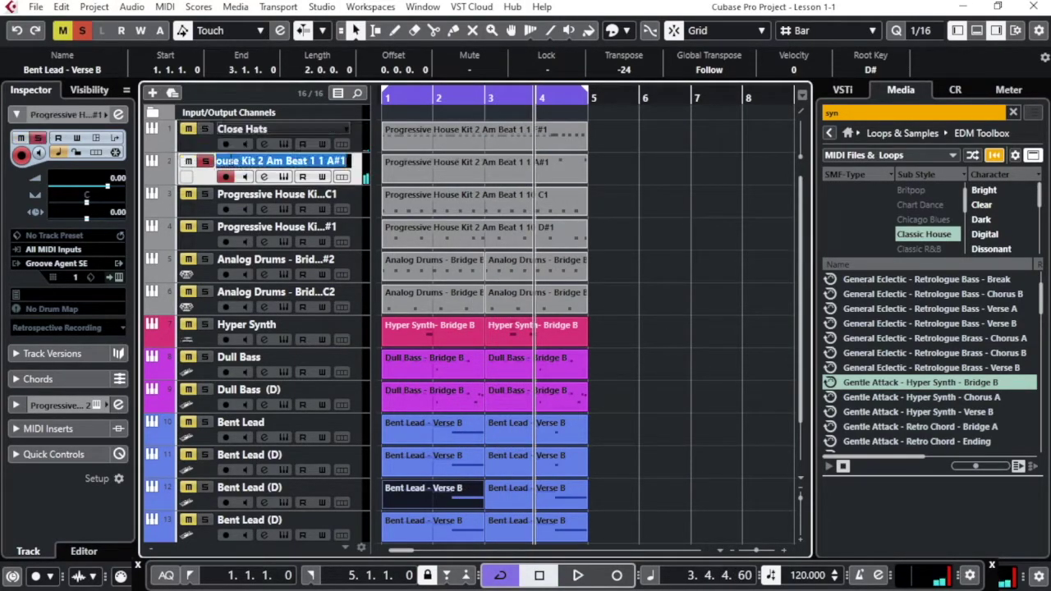
text(Open Hats)
key(Return)
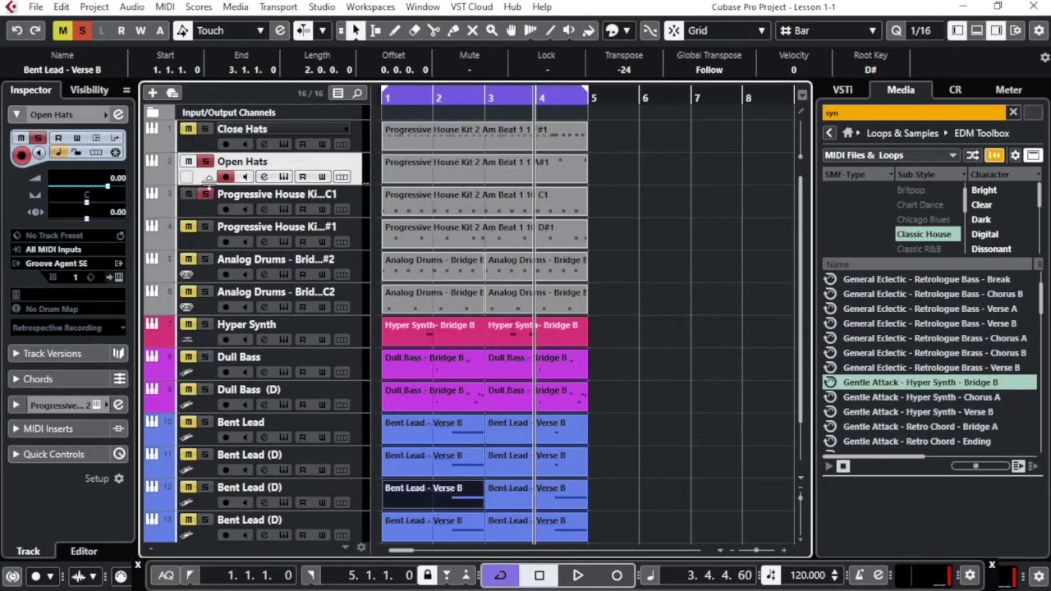
Solo and audition the third drum track, then rename it Kick Drum.
click(205, 162)
key(space)
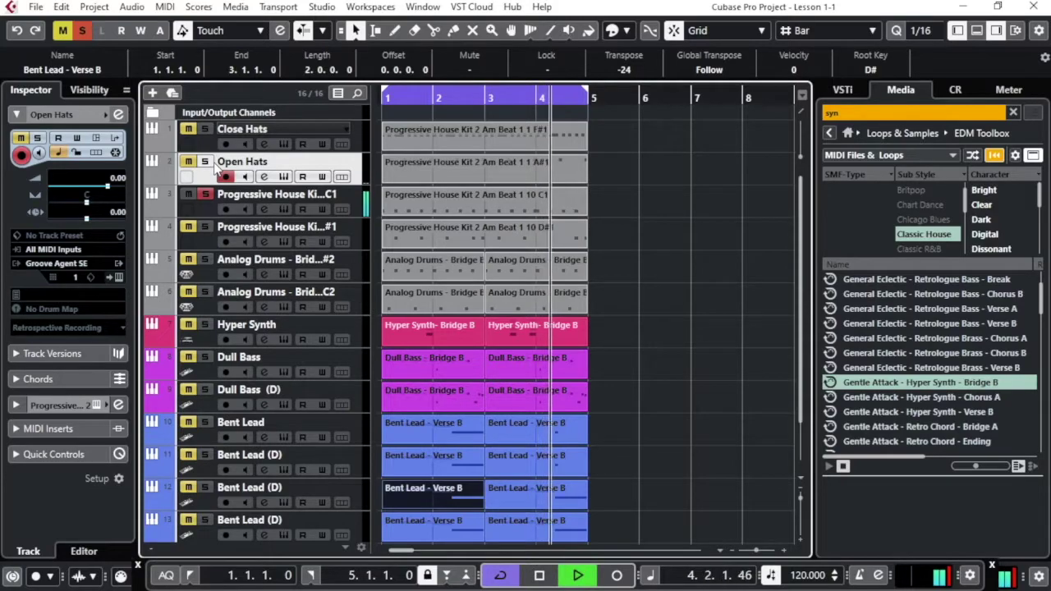
key(space)
double_click(228, 194)
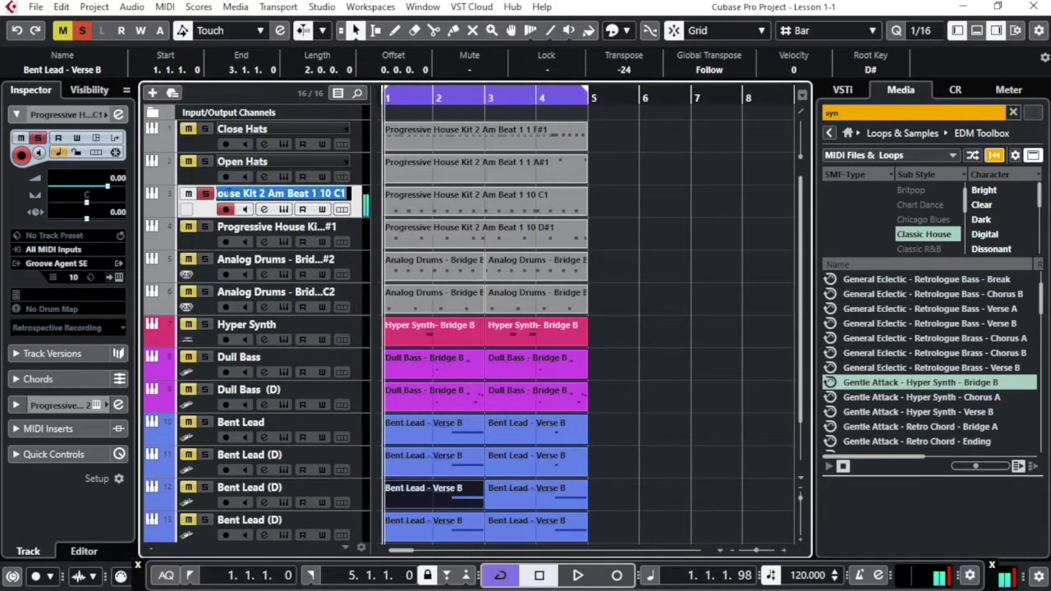
text(Kick )
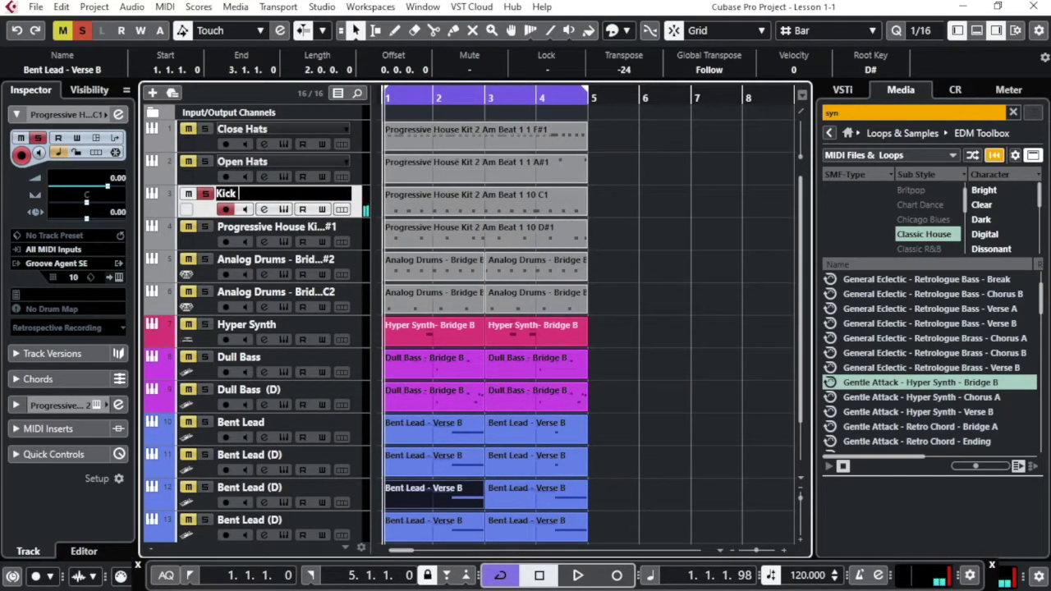
text(Drum)
key(Return)
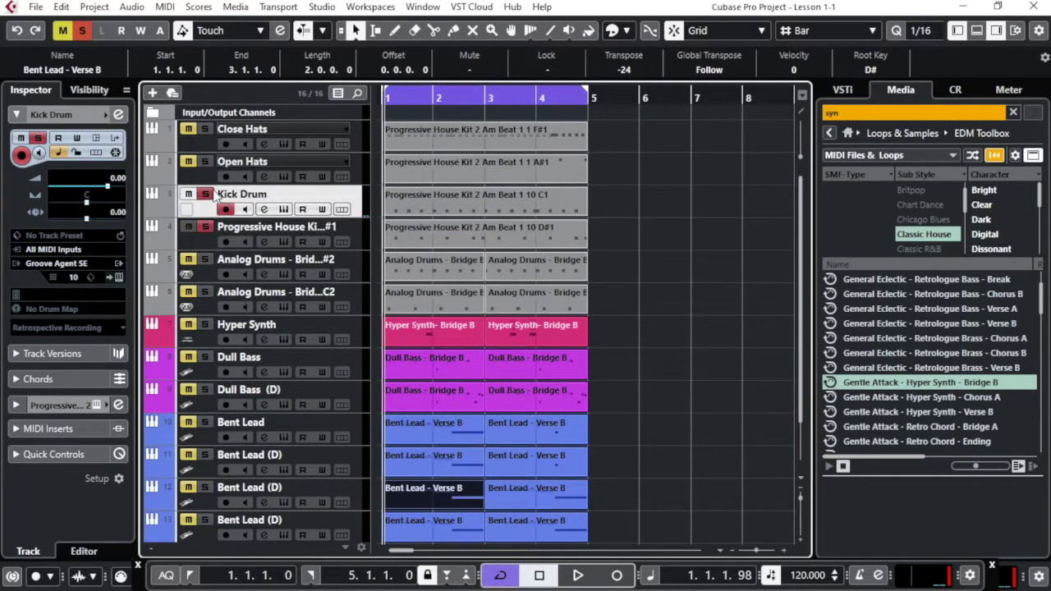
Solo and audition the fourth drum track, then select it.
click(211, 194)
key(space)
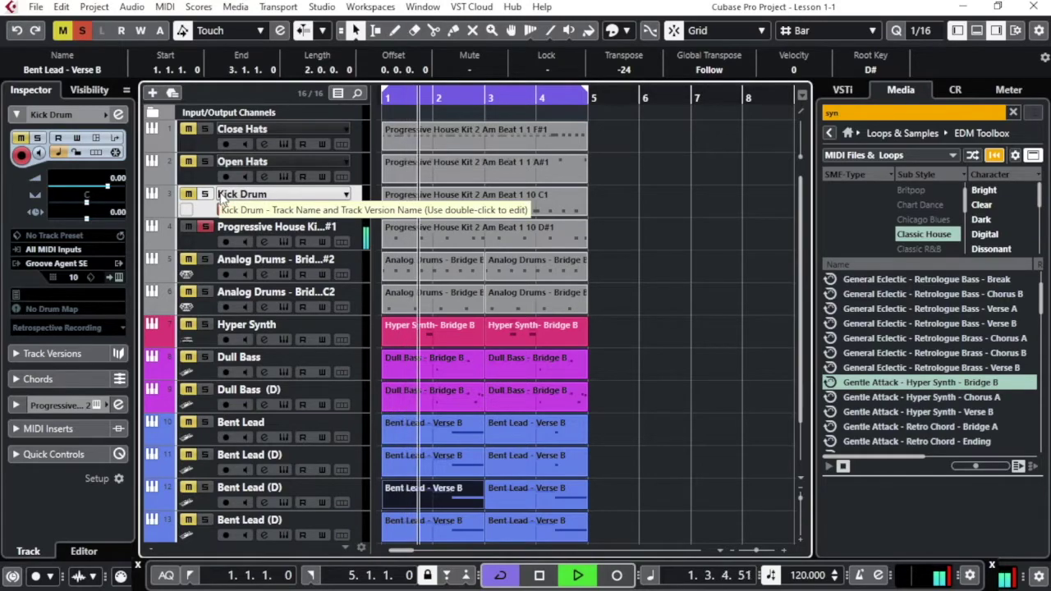
key(space)
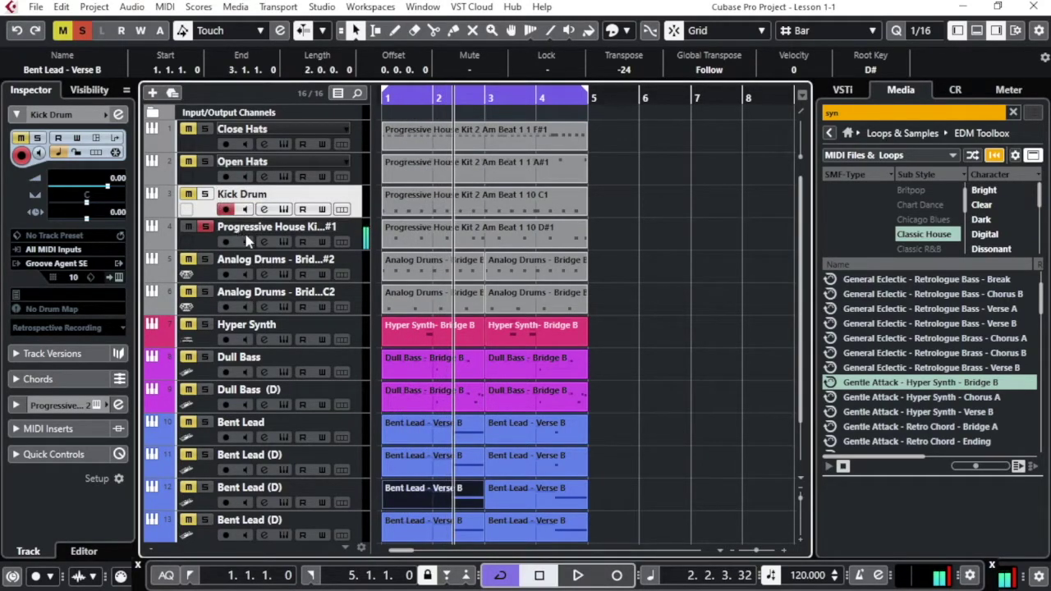
click(252, 232)
Rename the fourth drum track Clap and take it out of solo.
double_click(252, 233)
text(Clap)
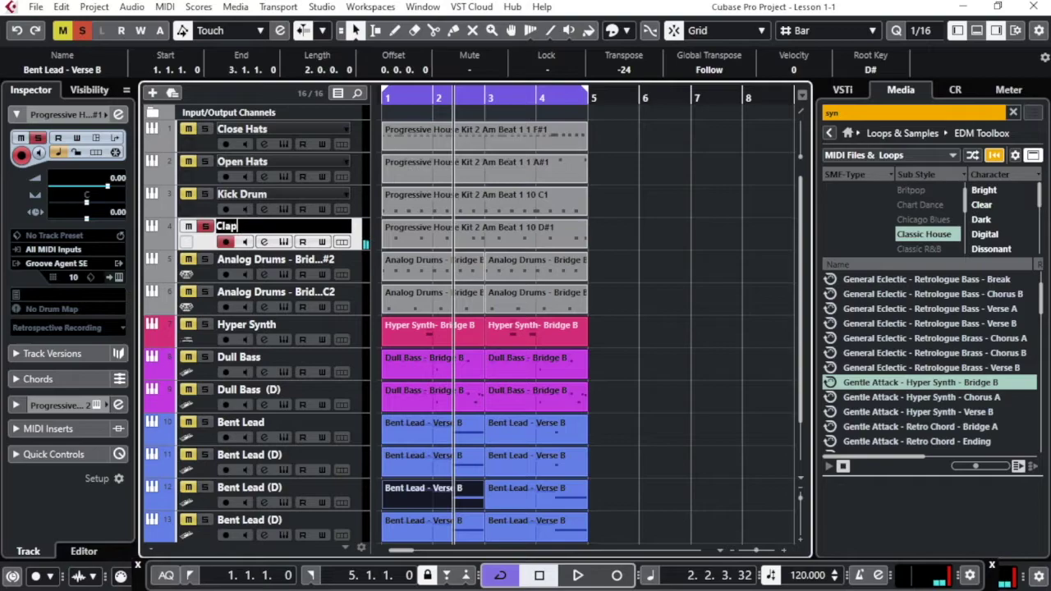
key(Return)
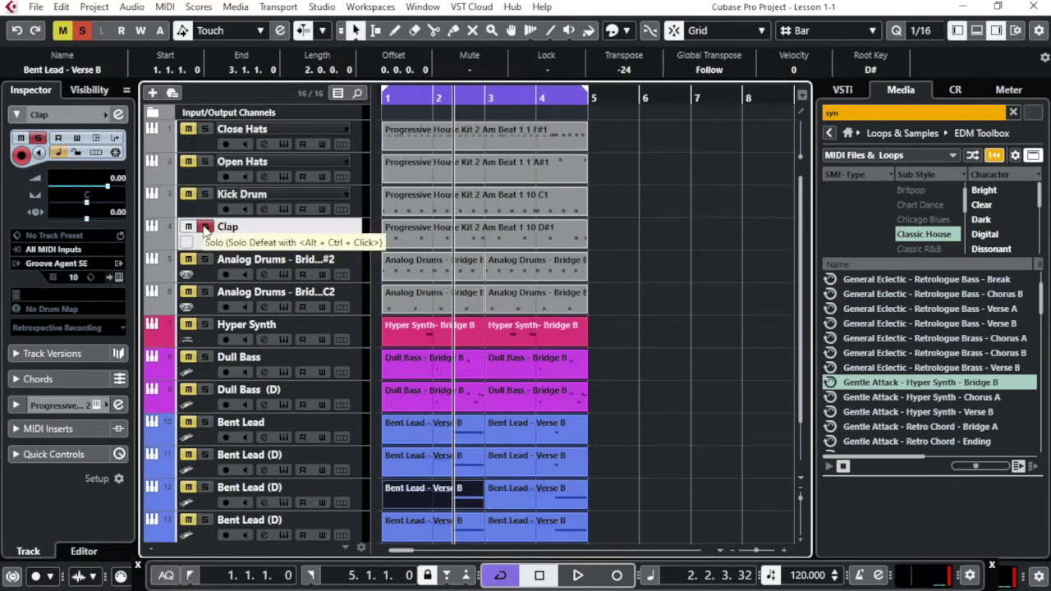
click(204, 226)
Solo and audition the Analog Drums track, then rename it Open Hats 2.
click(206, 260)
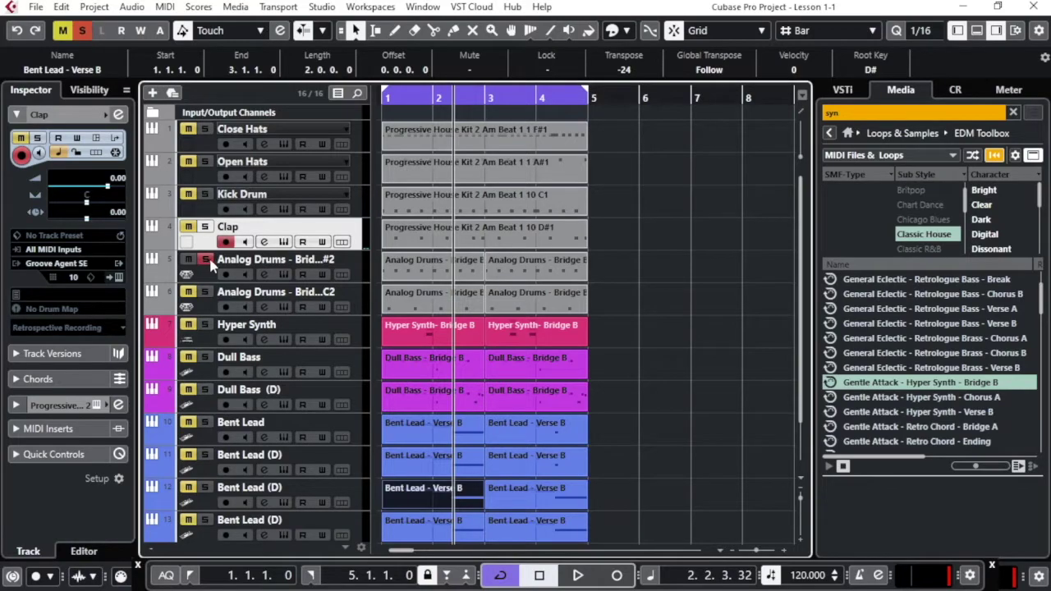
key(space)
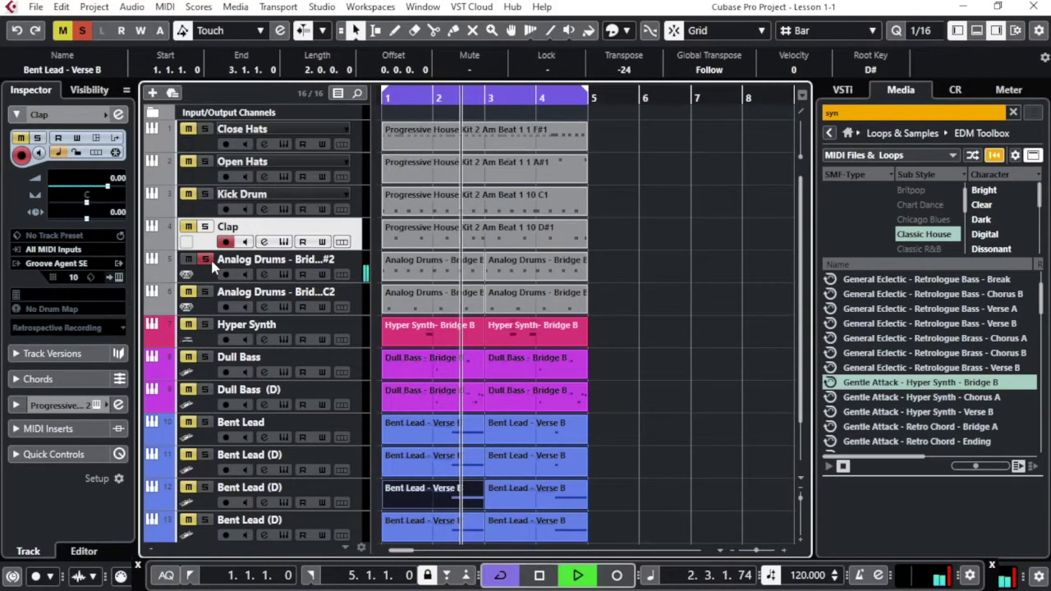
key(space)
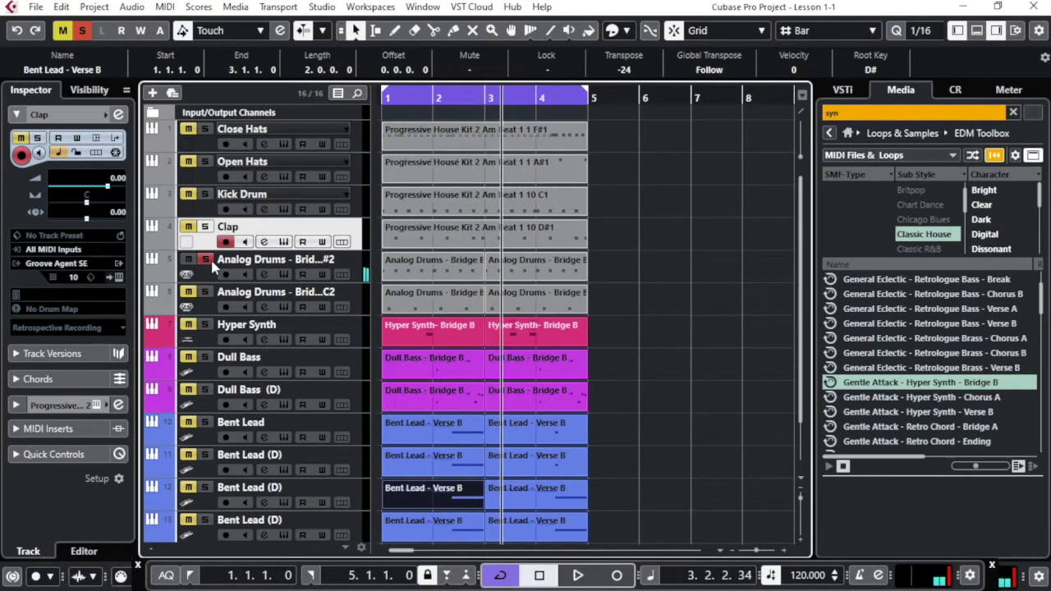
double_click(246, 259)
text(Hats)
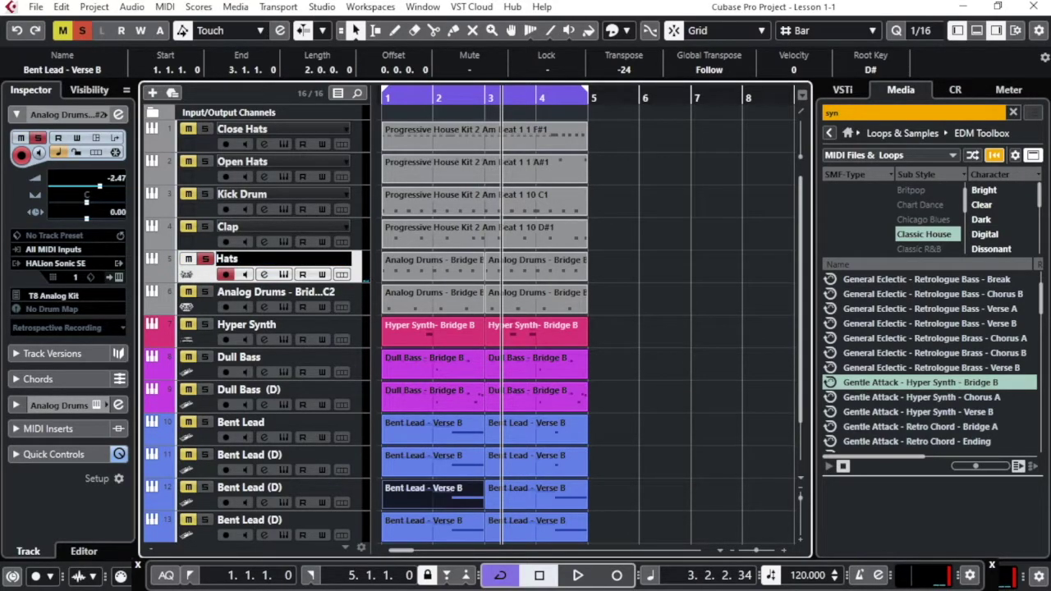
key(BackSpace)
key(BackSpace)
key(BackSpace)
key(BackSpace)
text(Open Hats 2)
key(Return)
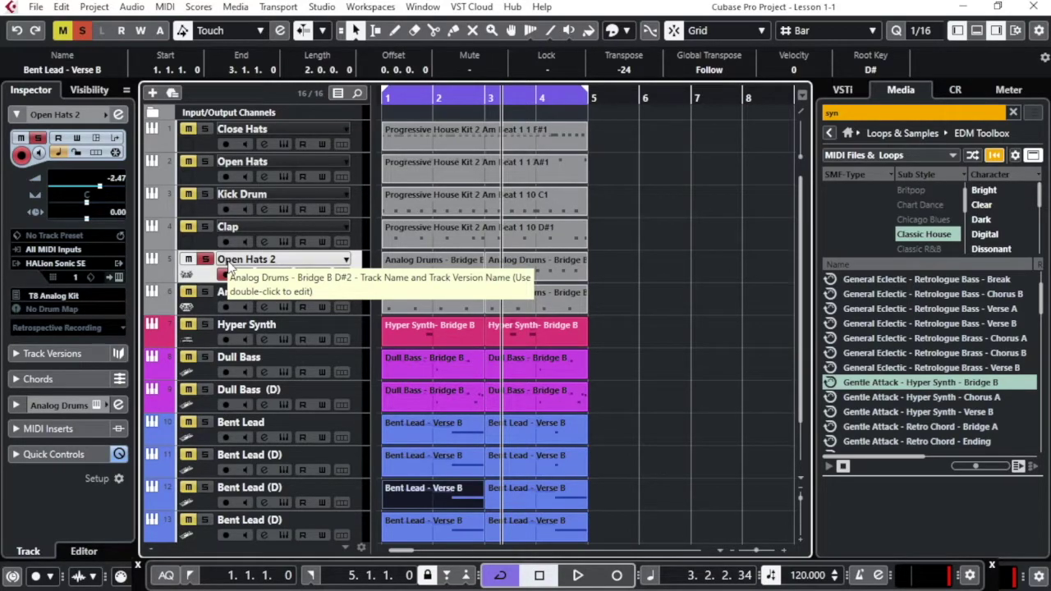
Rename the next Analog Drums track Percu 1, then move the solo to Hyper Synth.
key(space)
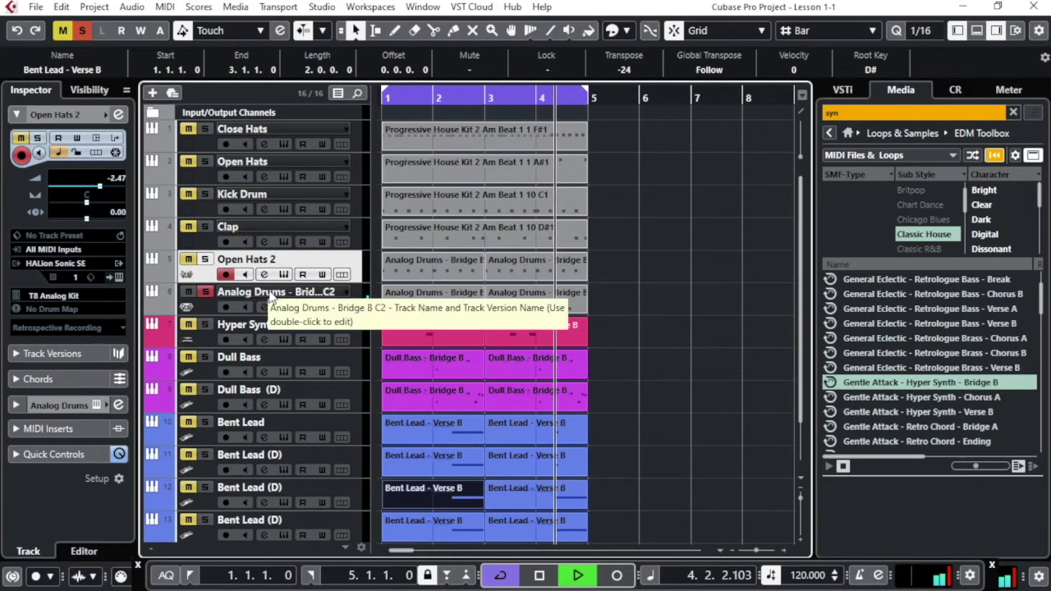
key(space)
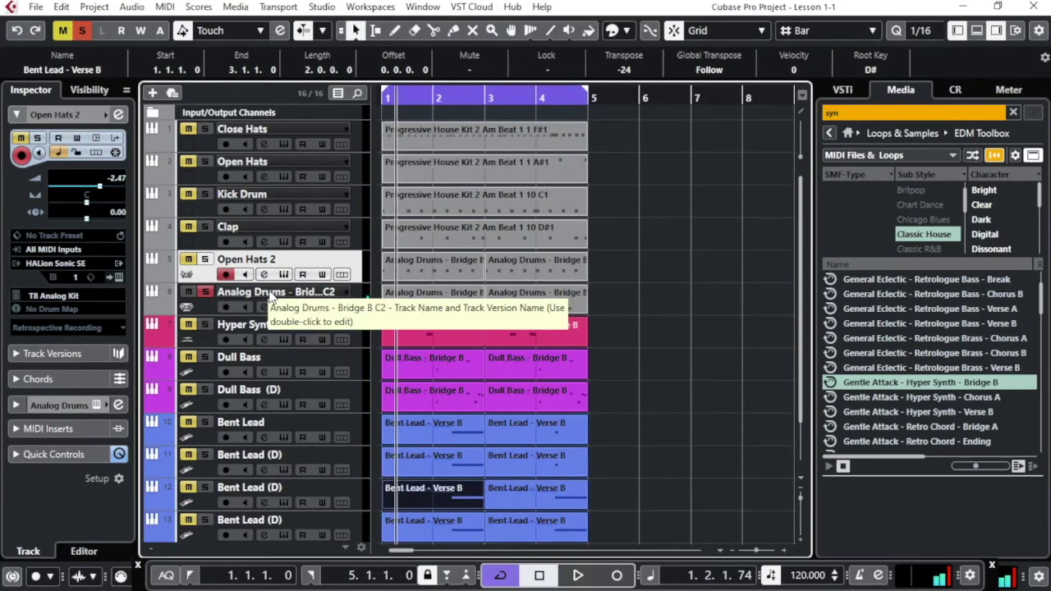
double_click(269, 293)
text(Per)
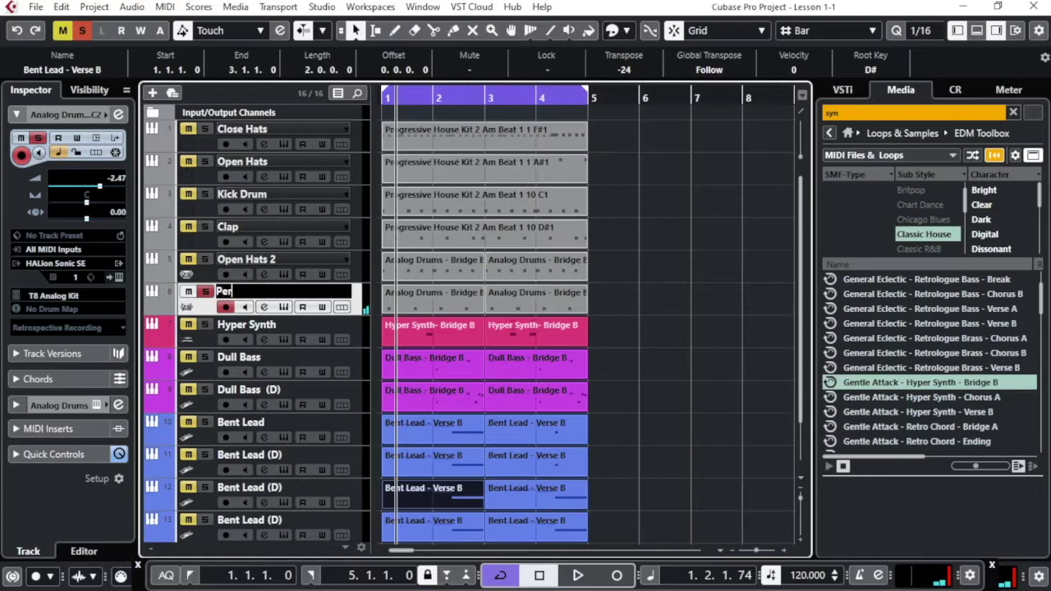
text(cu 1)
key(Return)
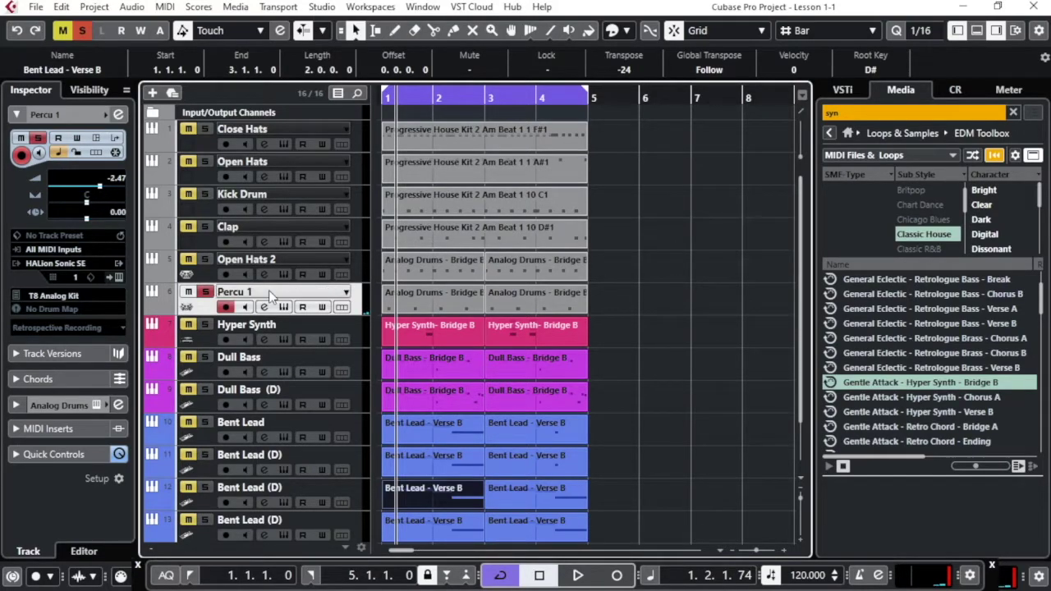
click(205, 291)
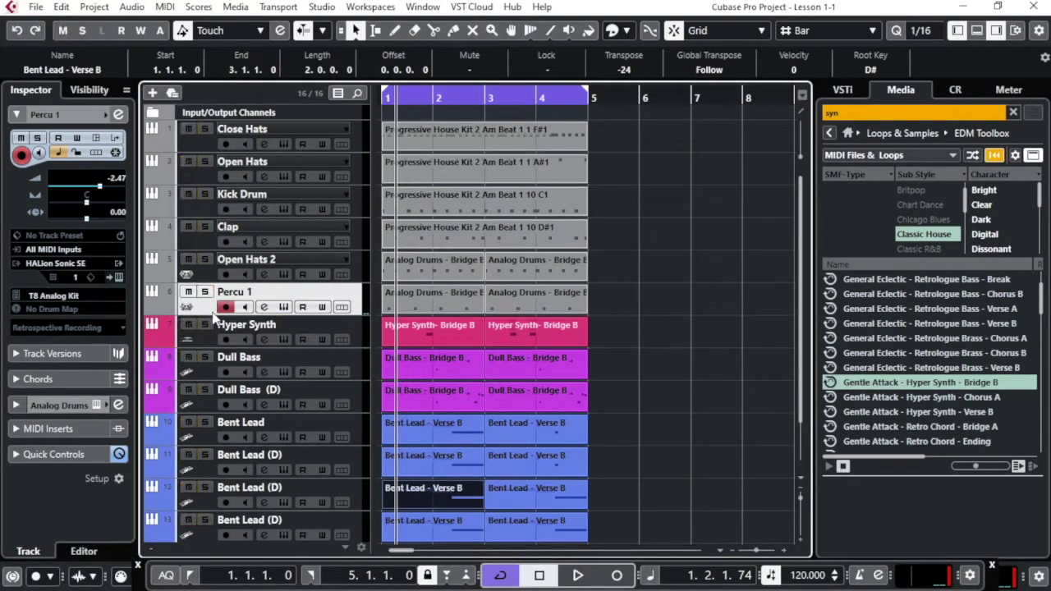
click(205, 324)
Audition Hyper Synth, Dull Bass and Dull Bass (D) one at a time in solo.
key(space)
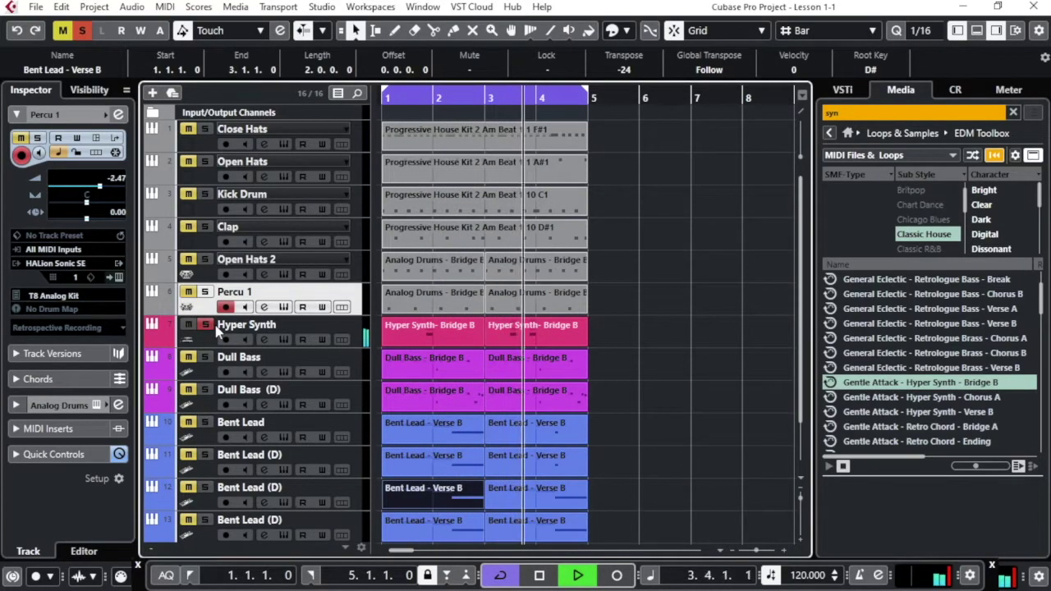
key(space)
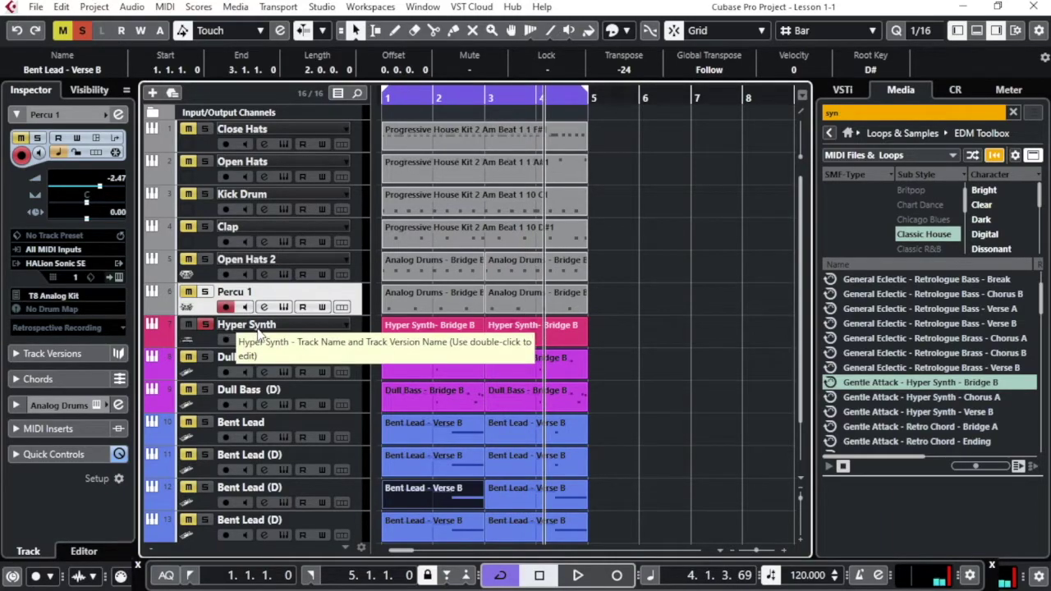
click(204, 357)
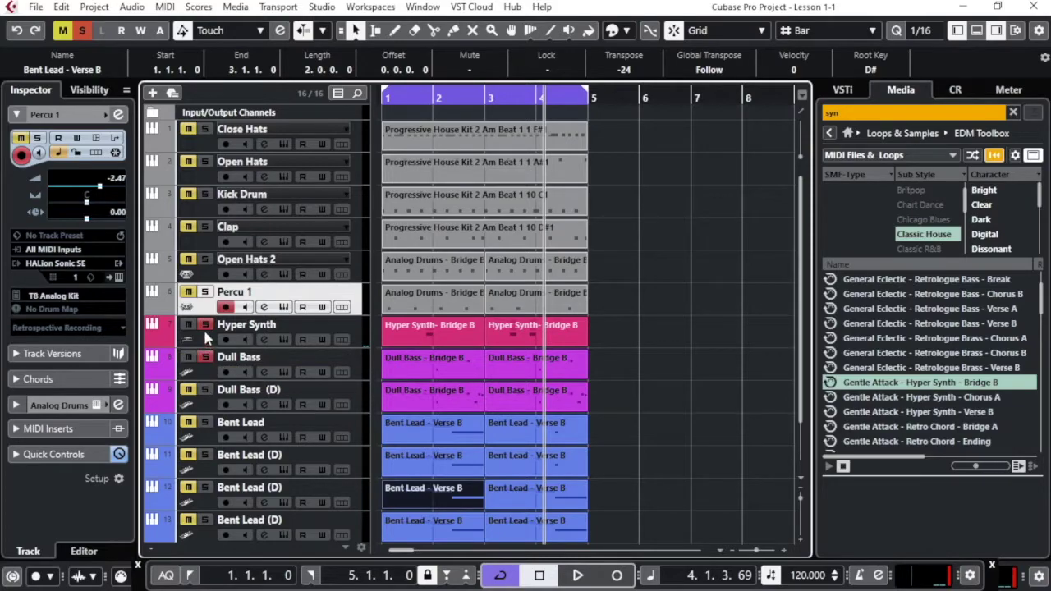
click(205, 325)
key(space)
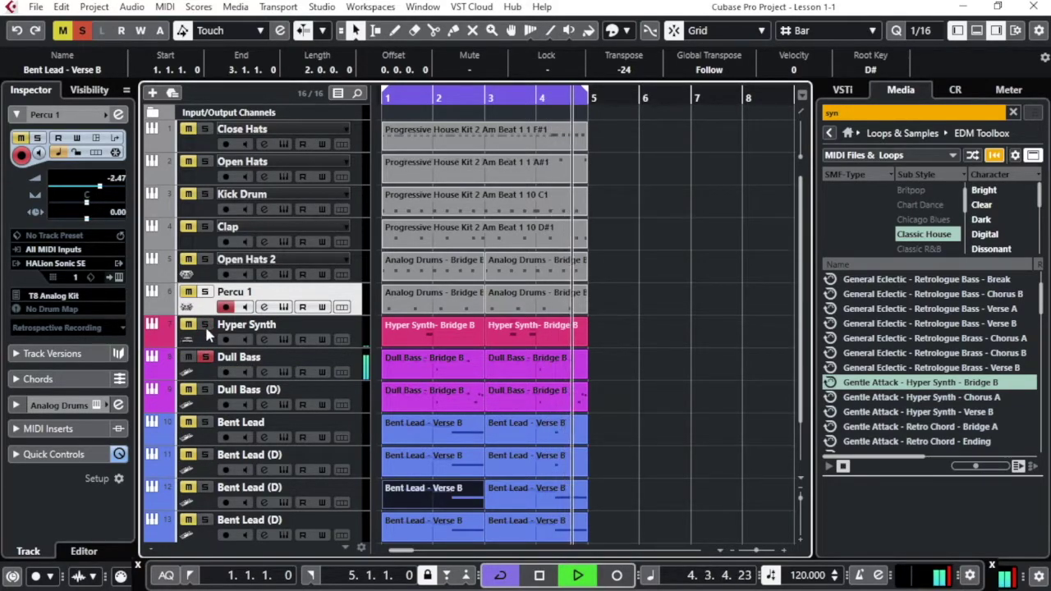
key(space)
click(204, 391)
key(space)
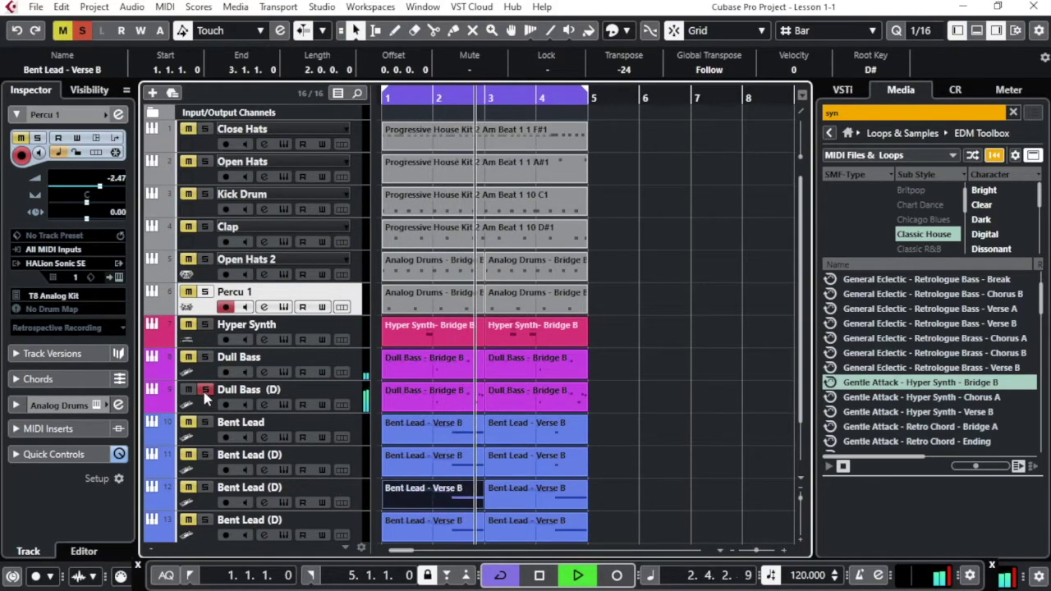
key(space)
Rename Dull Bass (D) to Synth Bass (D) and open its Bridge B part's notes.
double_click(245, 400)
double_click(227, 393)
text(Synth)
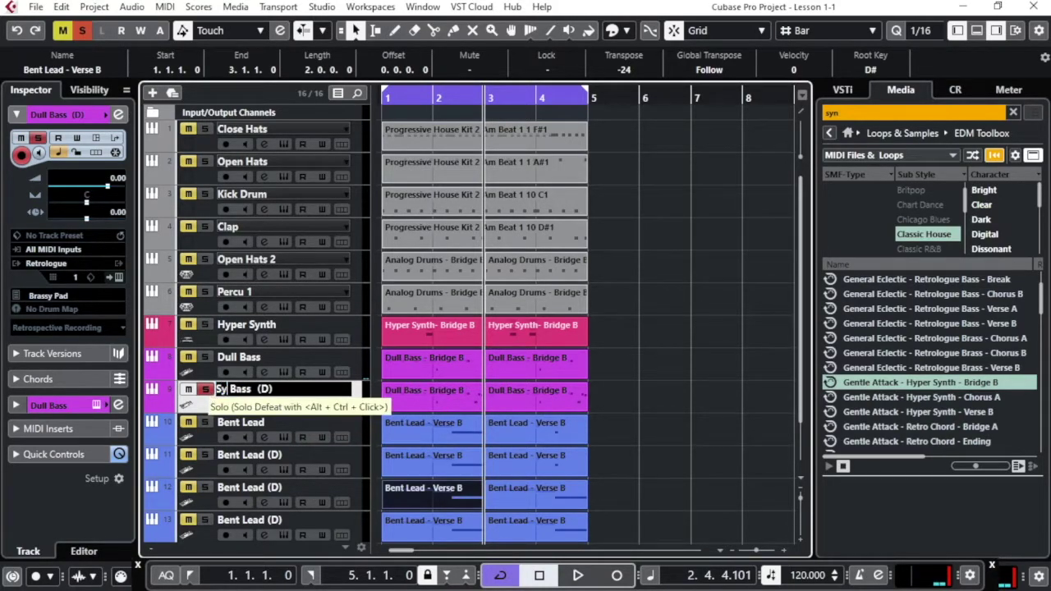
key(Return)
double_click(427, 399)
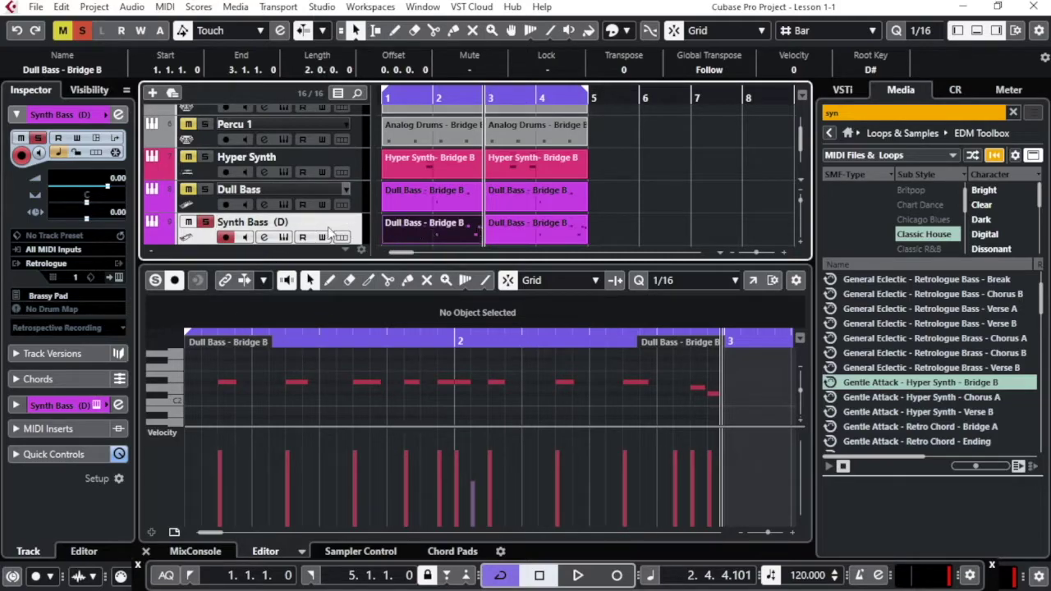
Play Dull Bass solo, toggling Synth Bass (D) solo to compare, then clear all solos.
click(208, 190)
key(space)
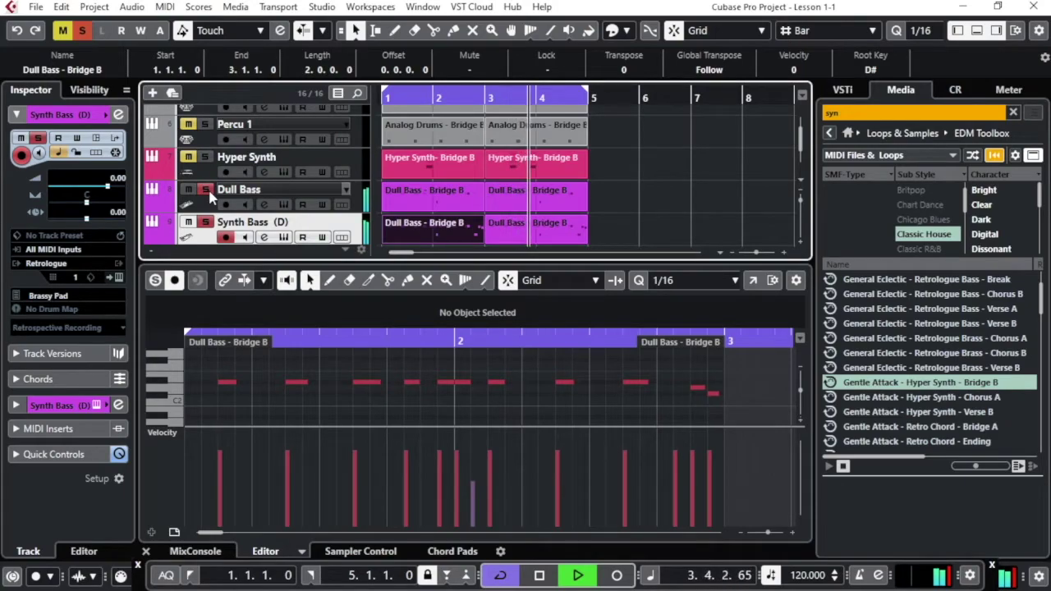
click(206, 222)
click(209, 225)
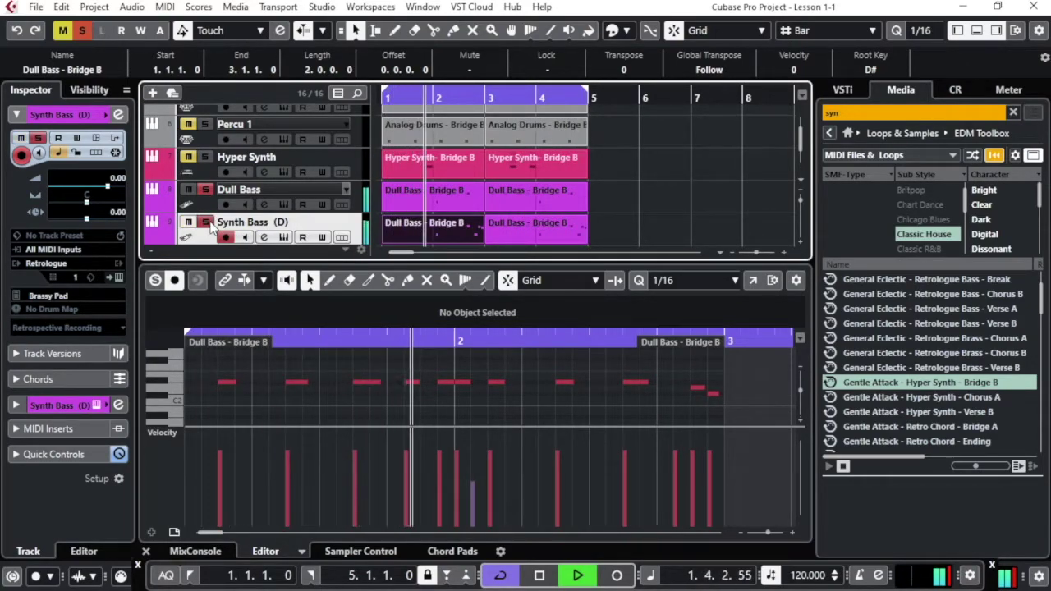
click(209, 225)
key(space)
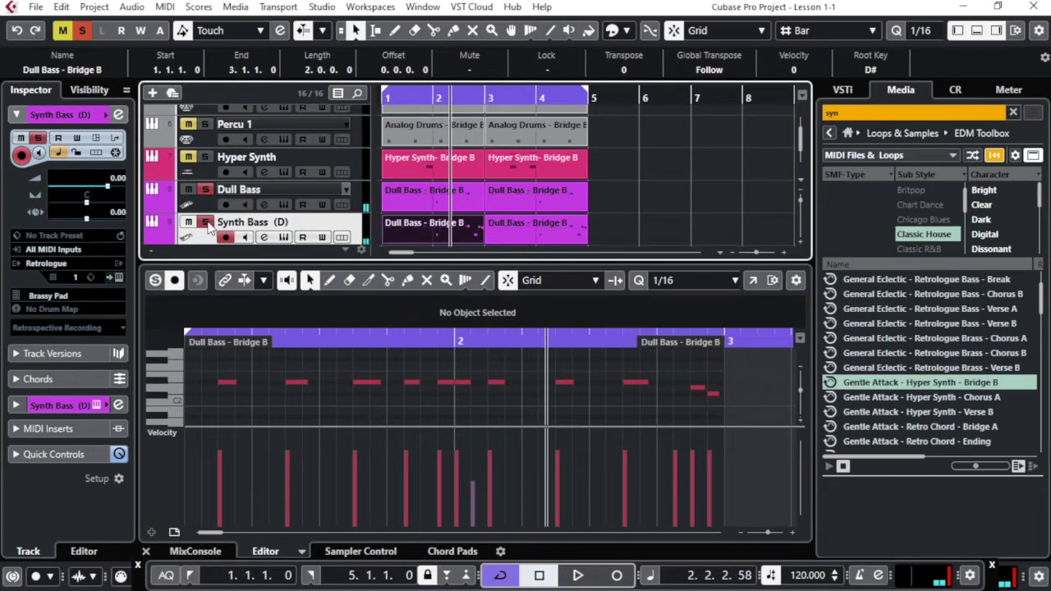
click(208, 224)
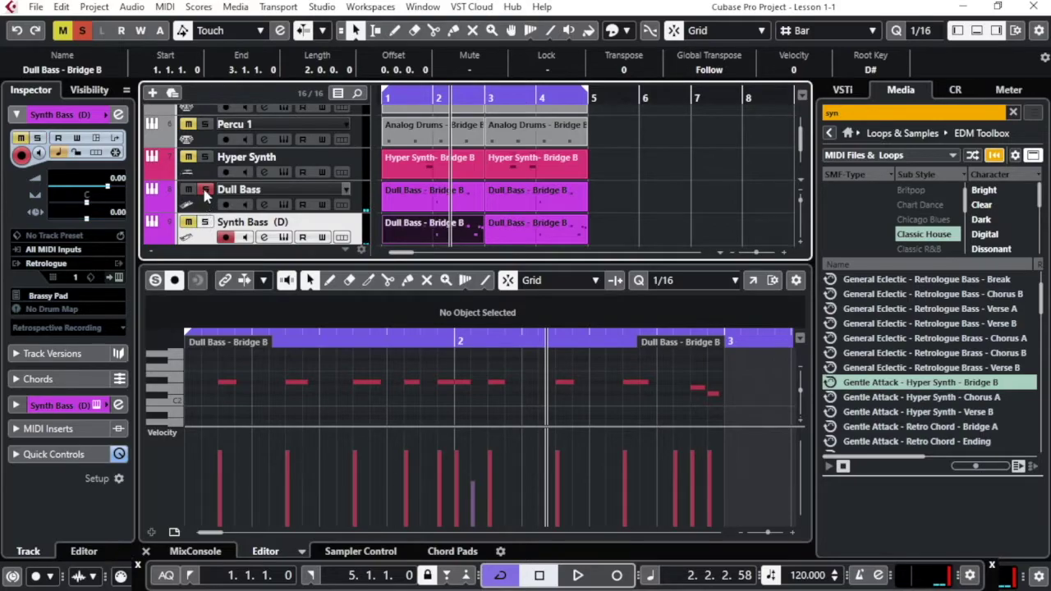
click(206, 191)
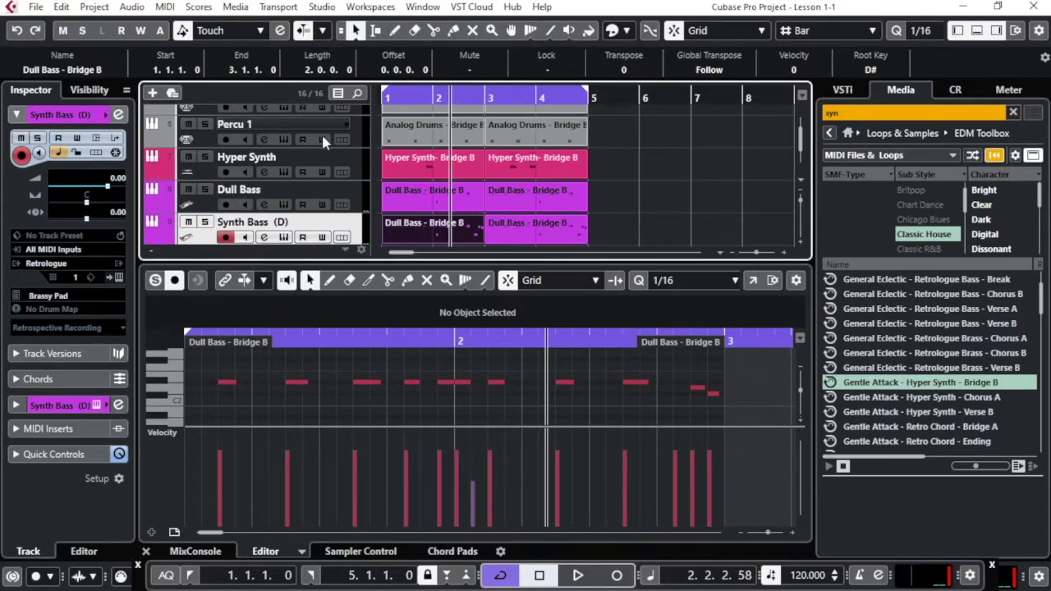
Hide the note editor, then solo the Bent Lead track and start playback.
click(978, 30)
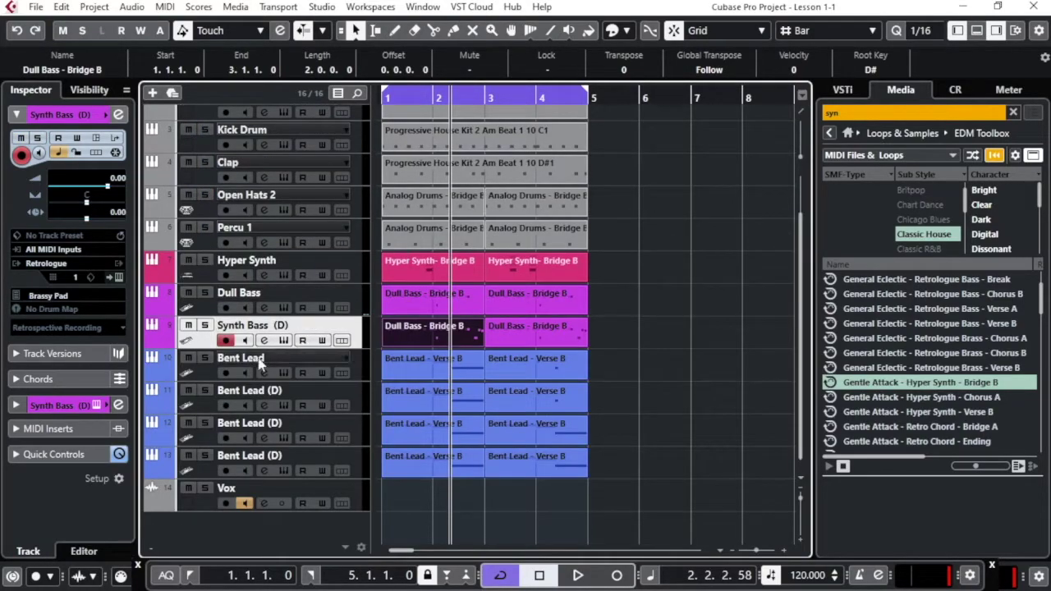
click(205, 359)
key(space)
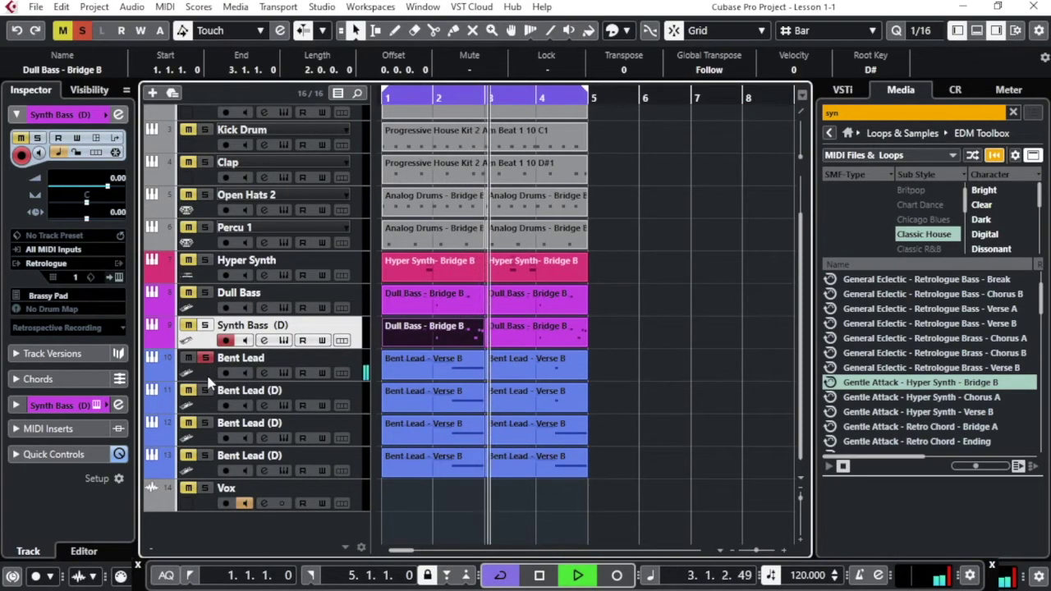
Audition track 11 in solo and rename it from Bent Lead (D) to Bent Lead (2).
key(space)
click(206, 358)
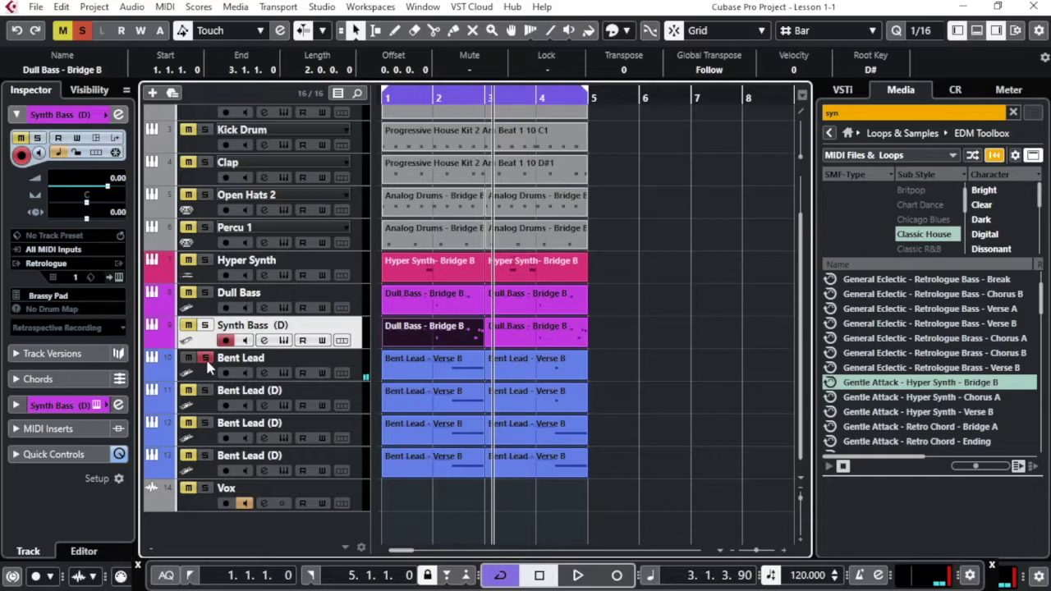
click(206, 392)
key(space)
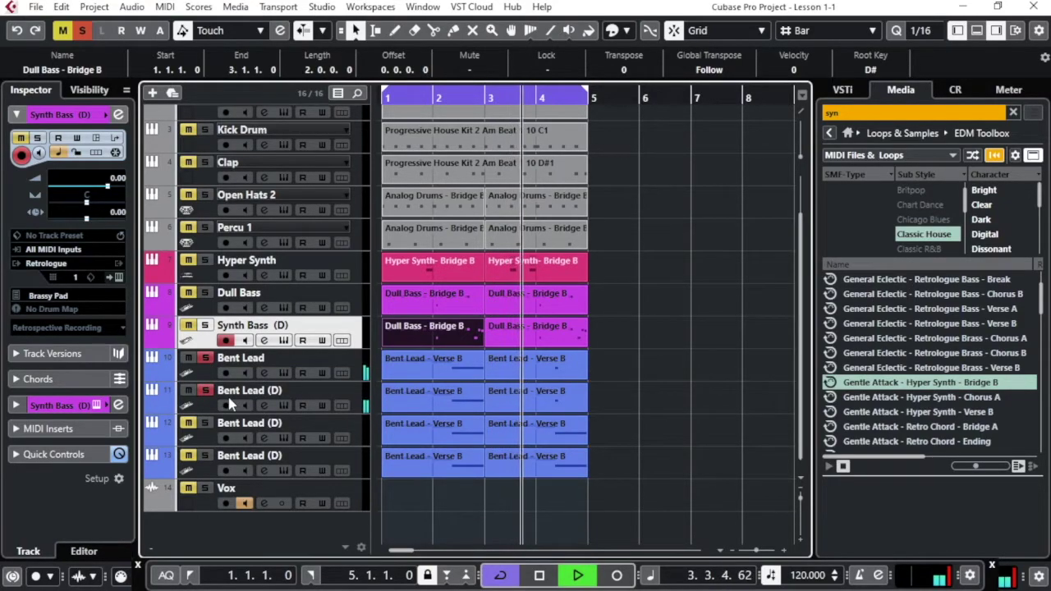
key(space)
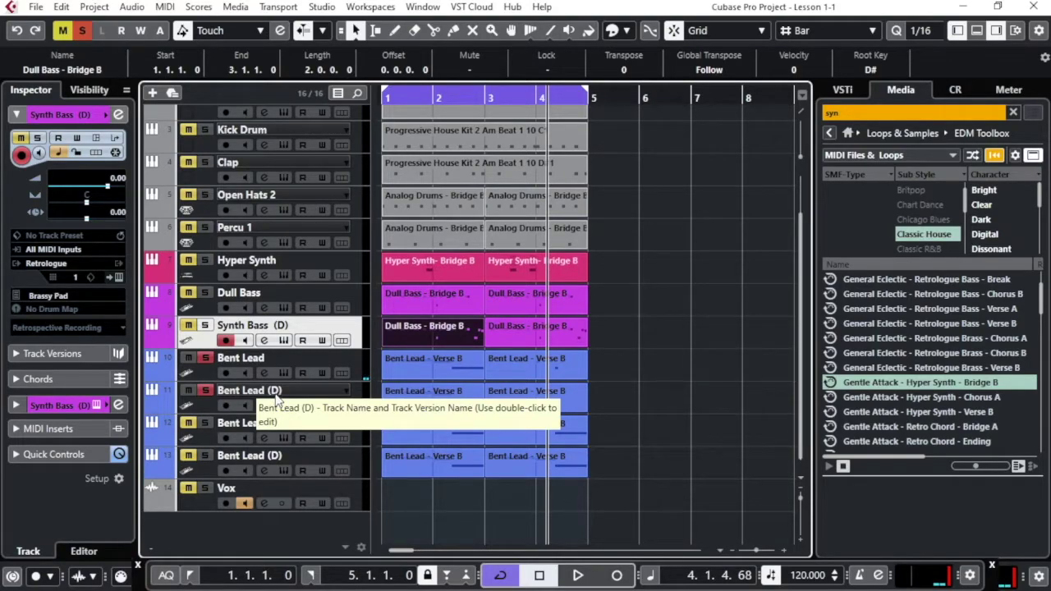
double_click(278, 391)
key(BackSpace)
key(BackSpace)
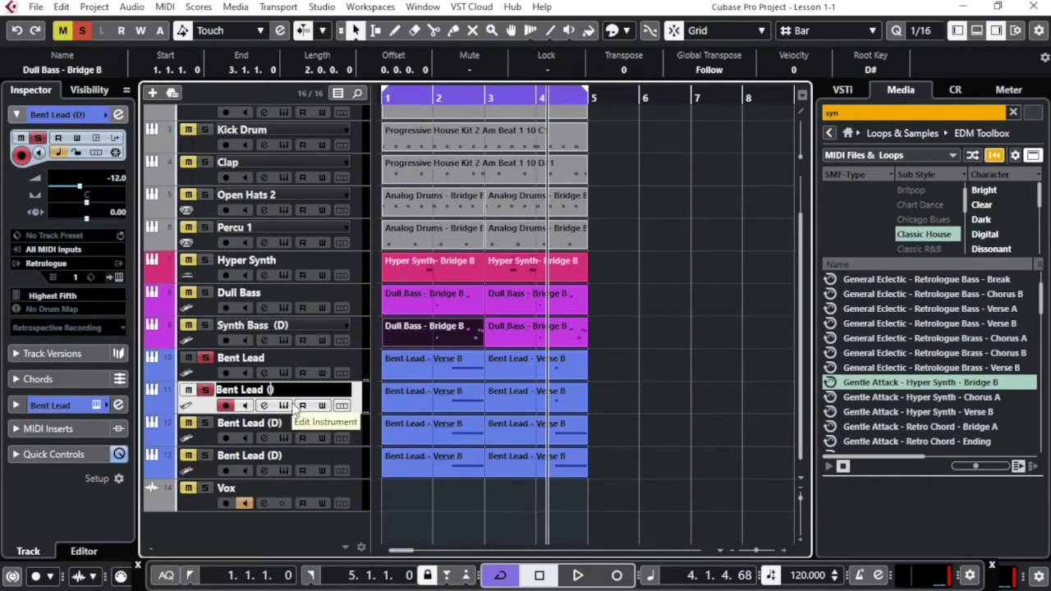
text(2))
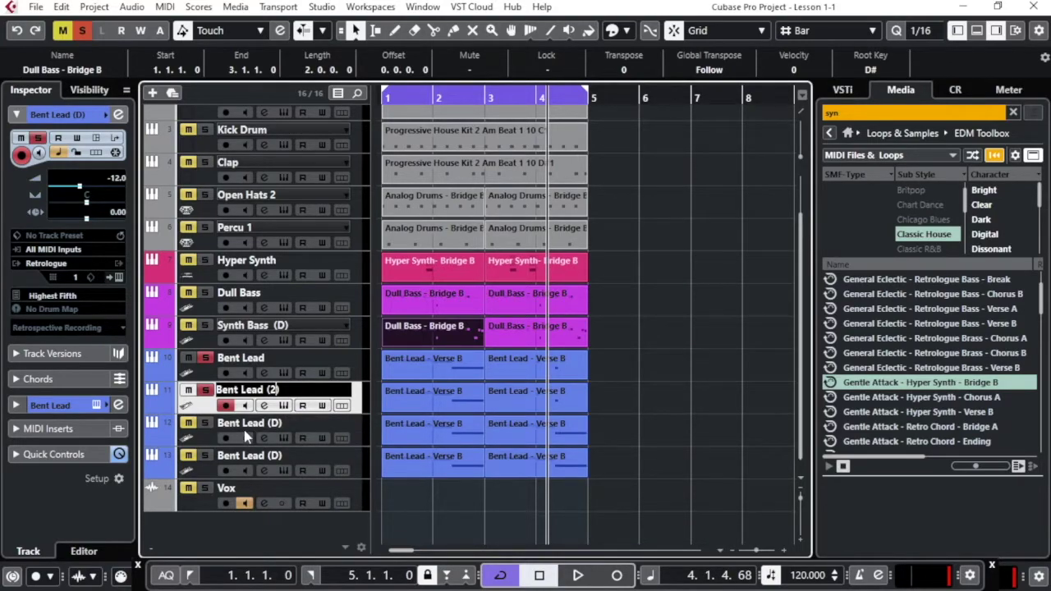
click(207, 423)
click(206, 423)
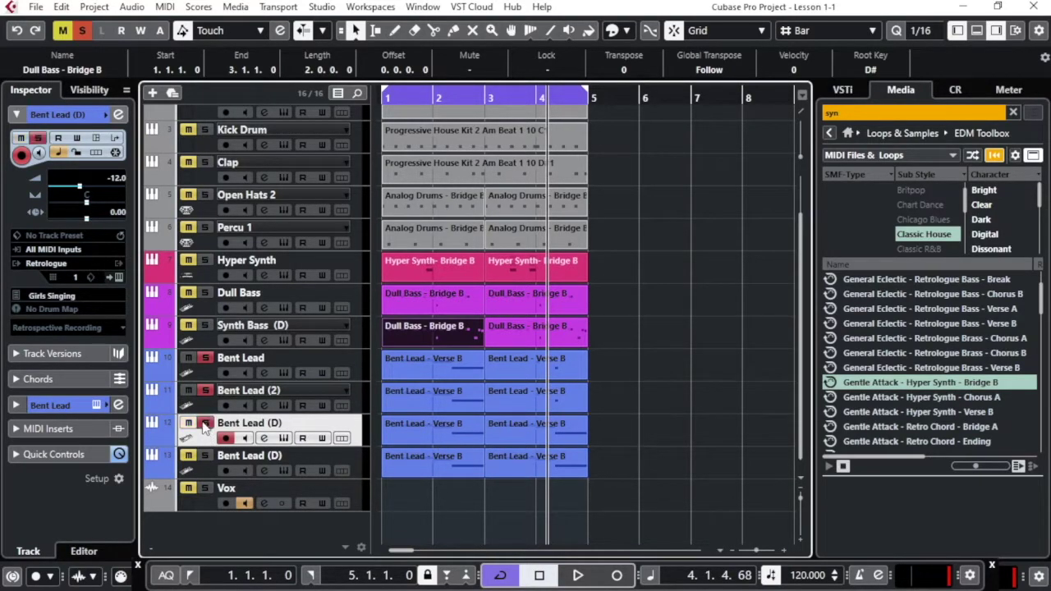
Audition Bent Lead (2) in solo, then rename track 12 Pad 1.
click(206, 359)
click(206, 391)
key(space)
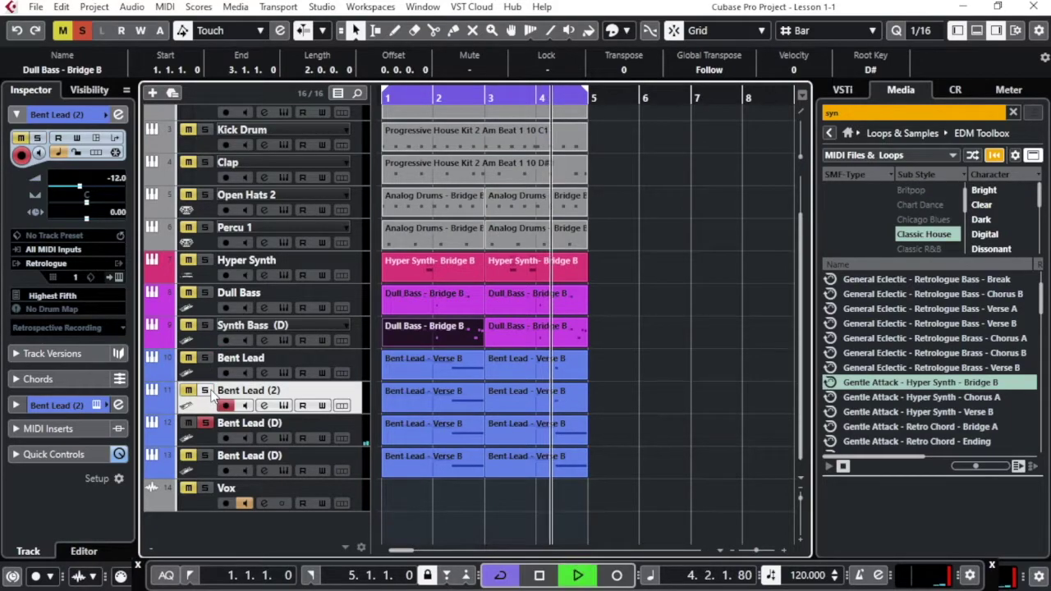
key(space)
double_click(259, 423)
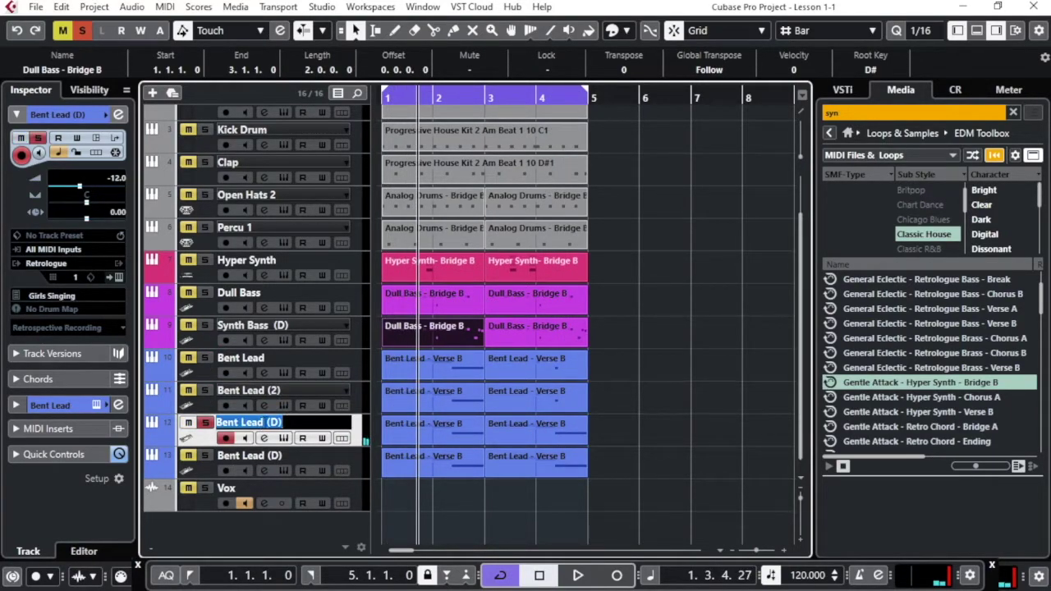
text(Pad 1)
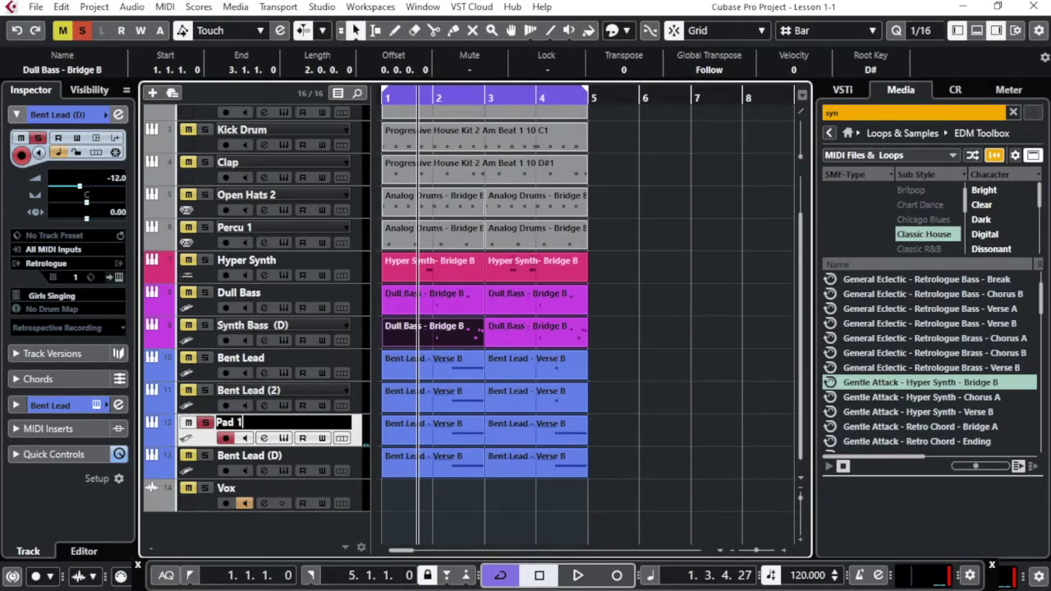
key(Return)
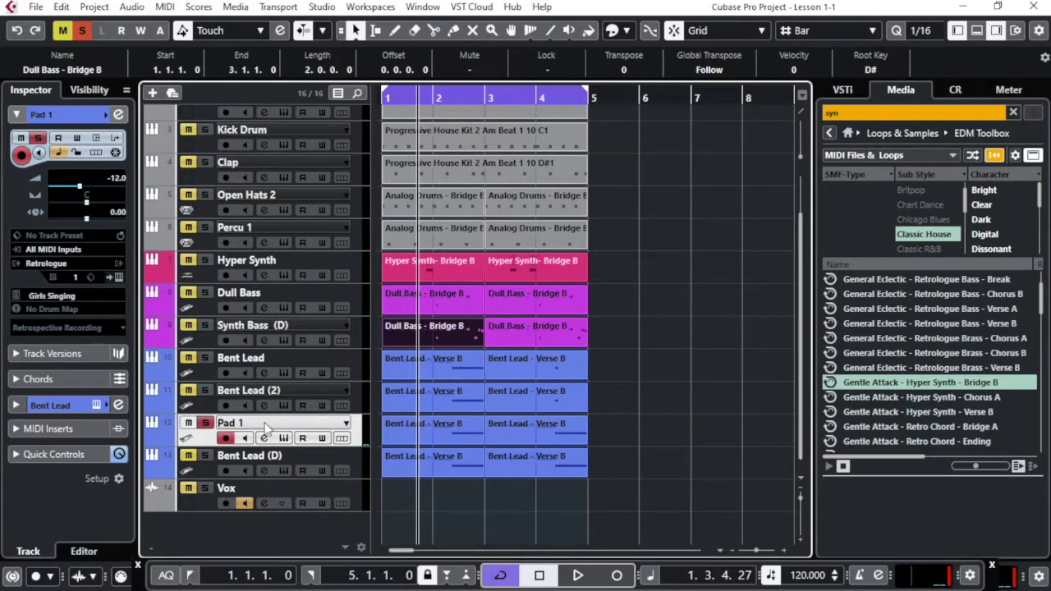
Audition track 13 against Pad 1, then rename track 13 Pad 2.
click(295, 460)
click(206, 457)
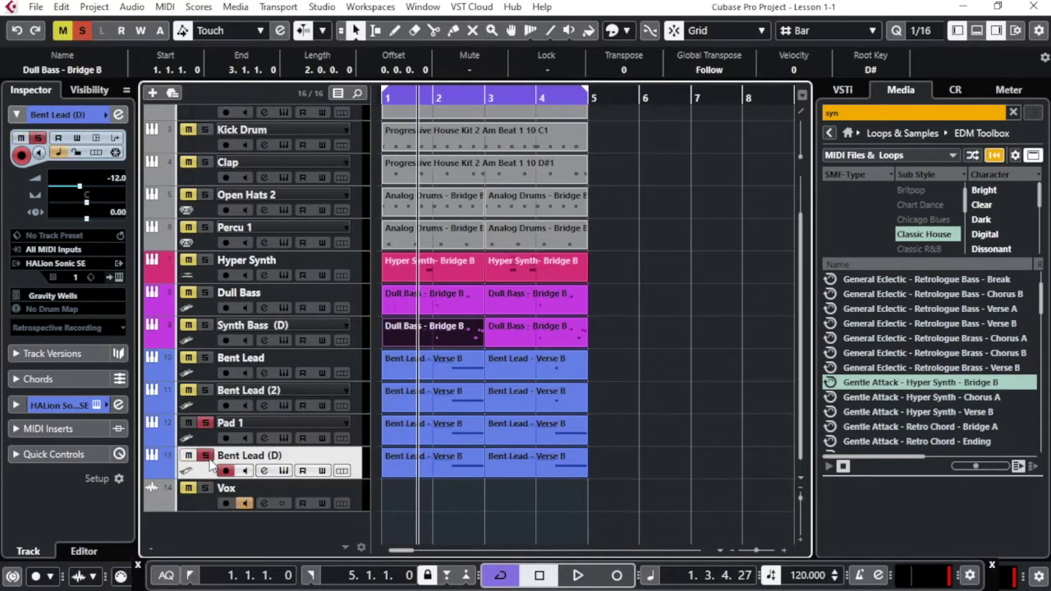
click(210, 425)
key(space)
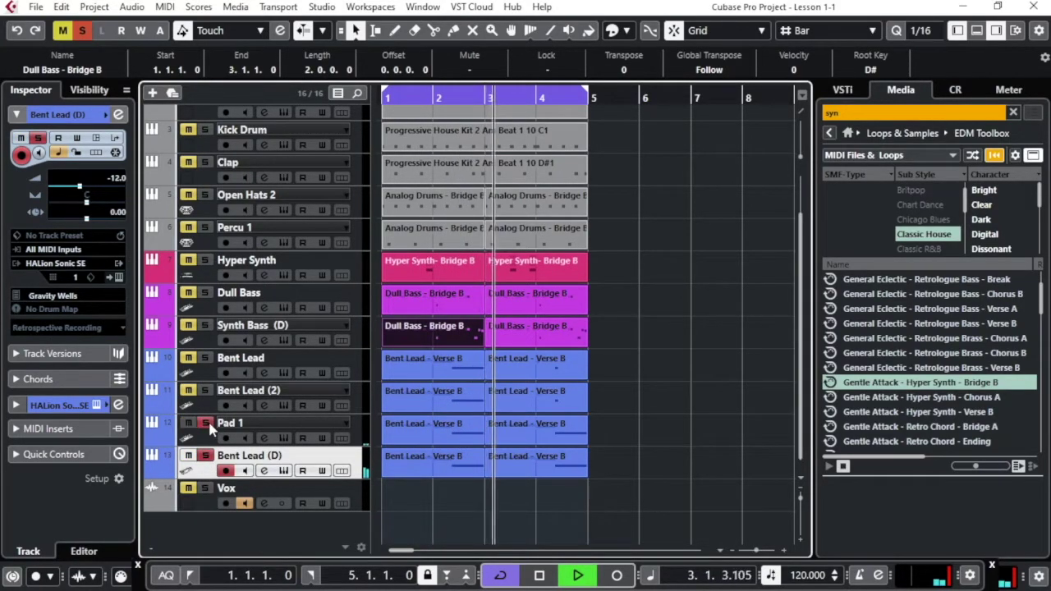
click(207, 423)
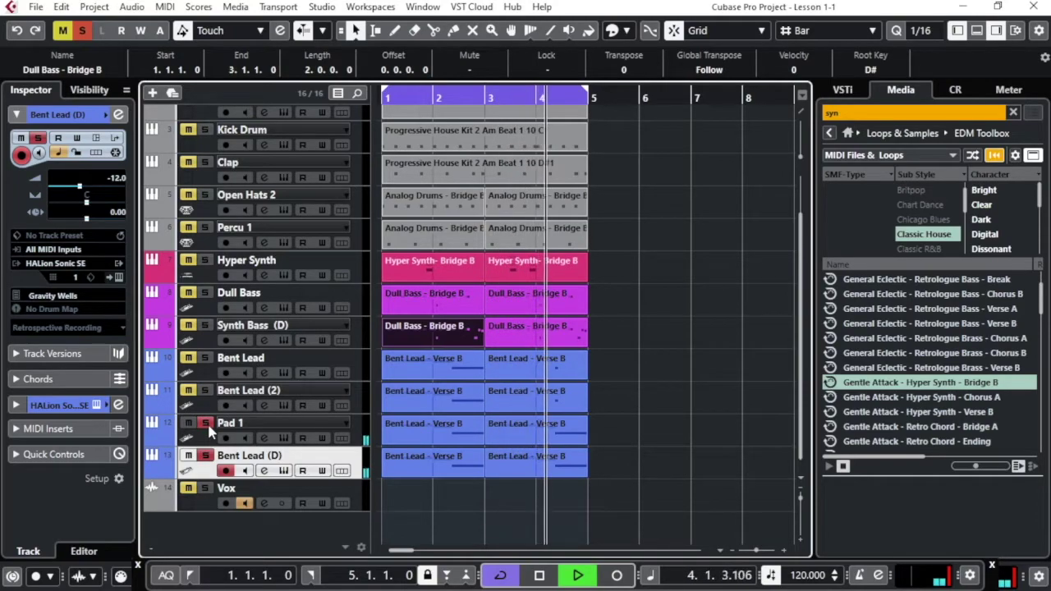
click(206, 424)
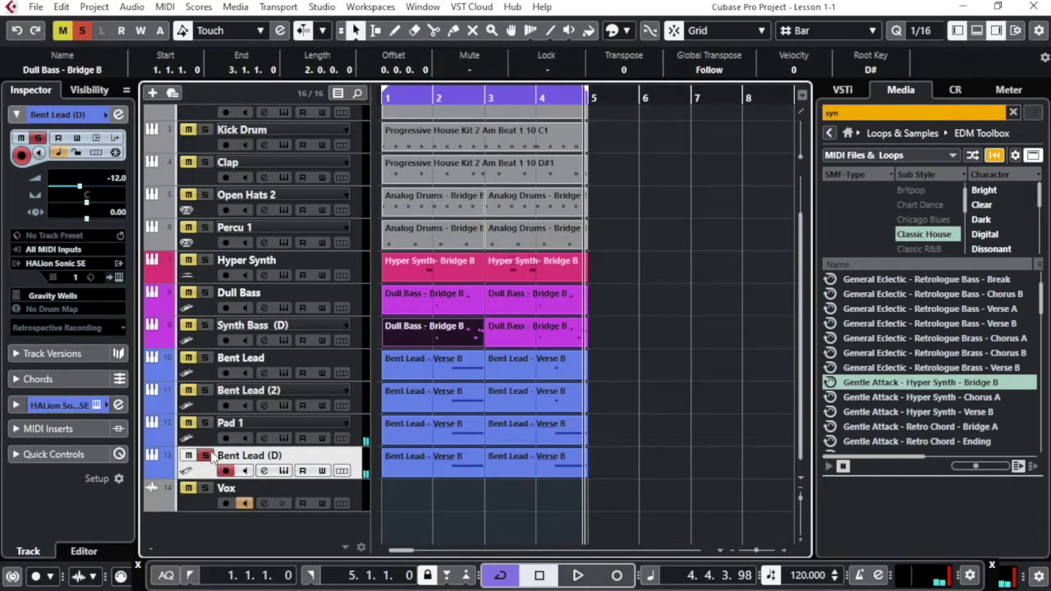
double_click(234, 456)
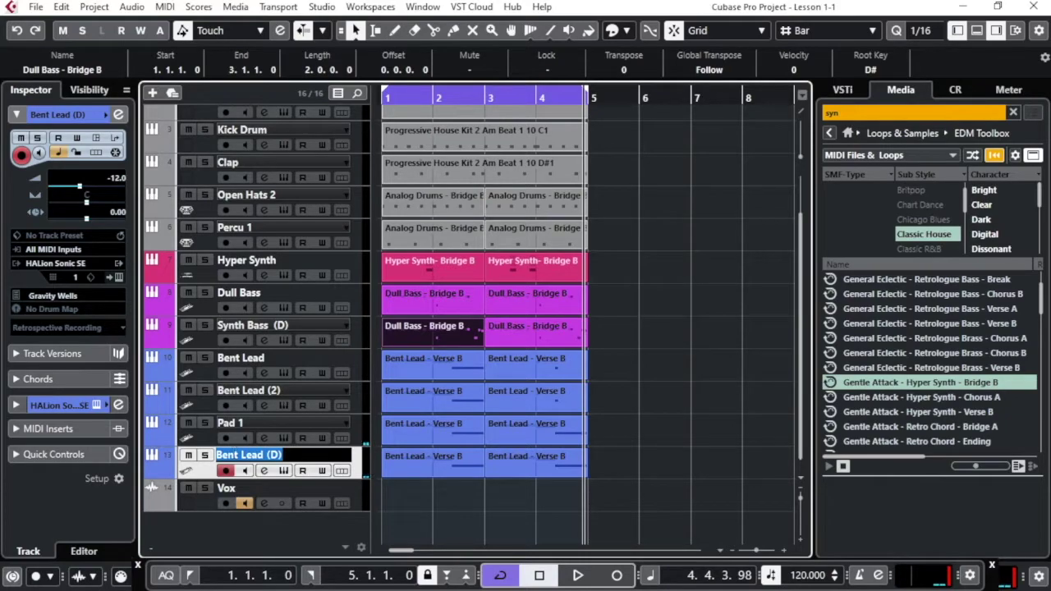
text(Pad 2)
key(Return)
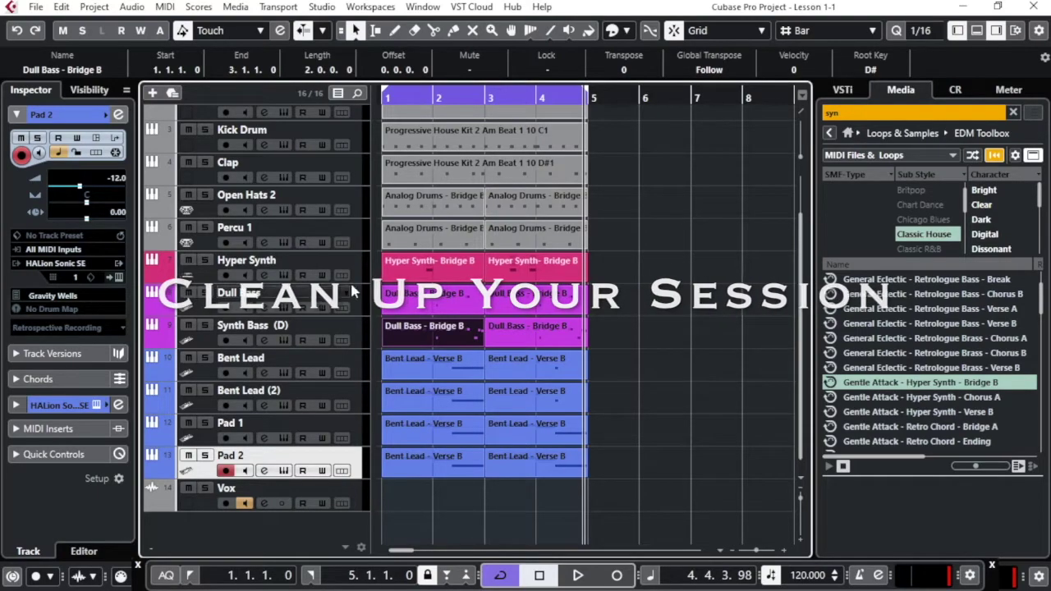
scroll(349, 357, up, 2)
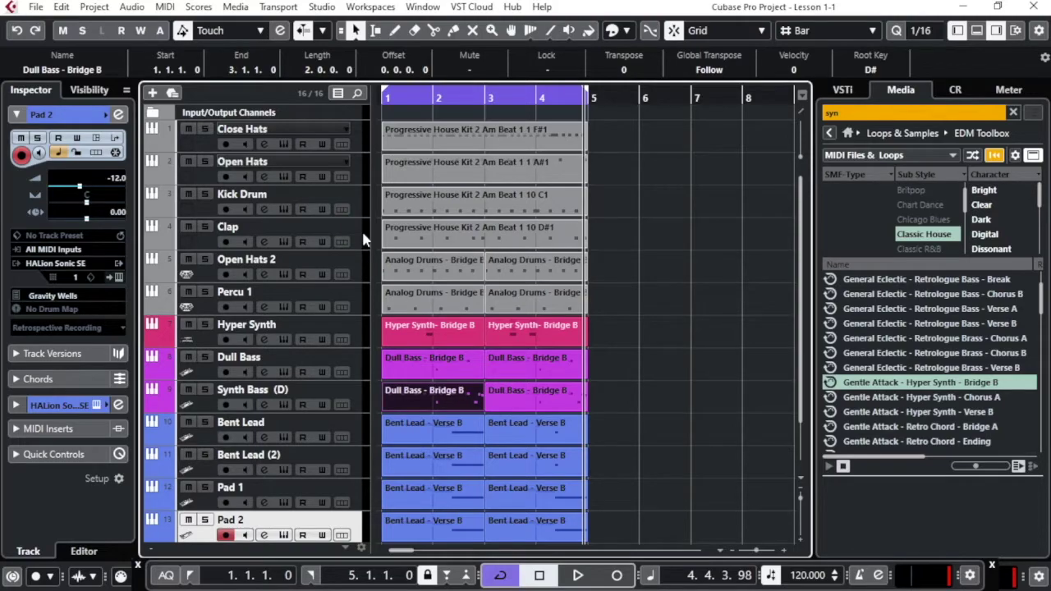
scroll(364, 239, down, 2)
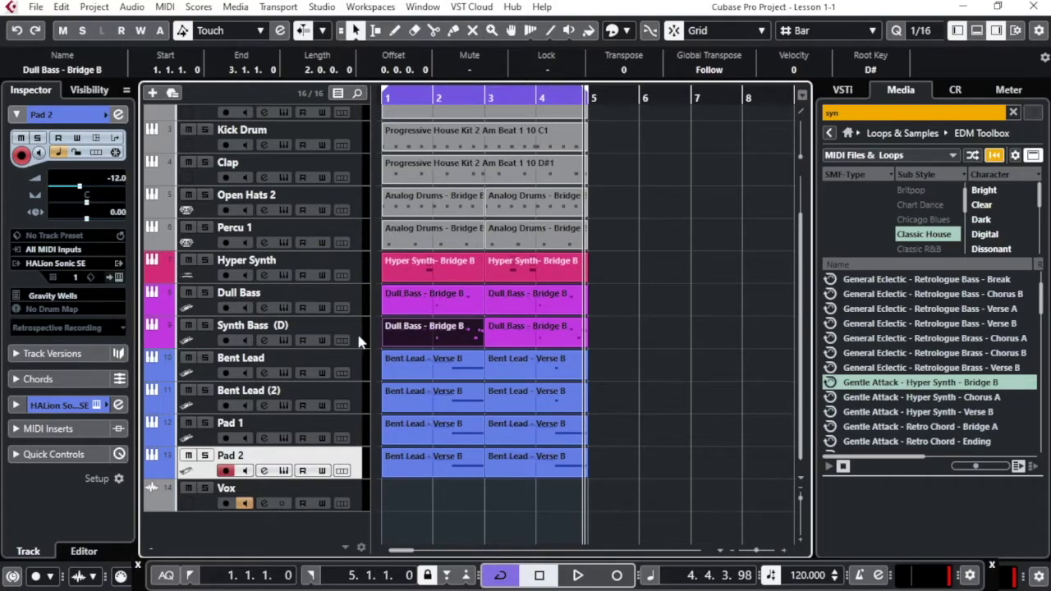
Show the Visibility list, hide and re-show Pad 2, and scroll through all tracks.
click(82, 92)
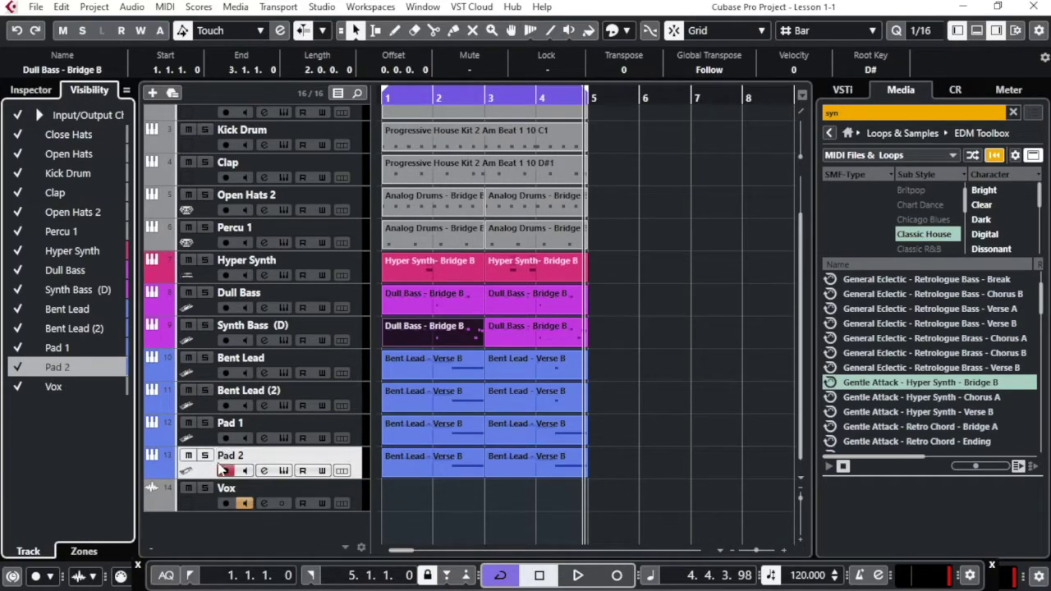
click(17, 367)
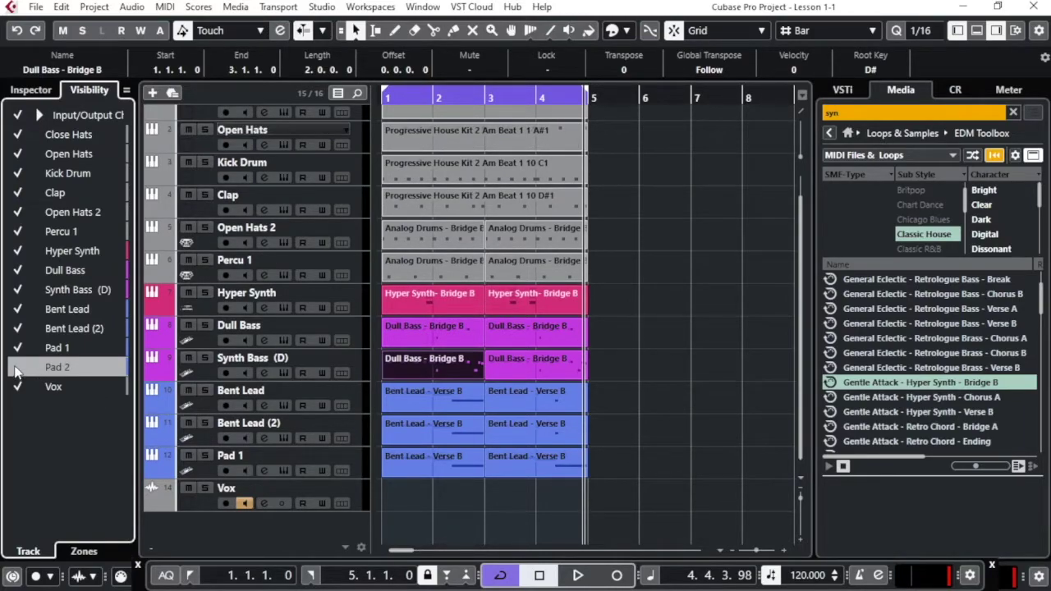
click(17, 367)
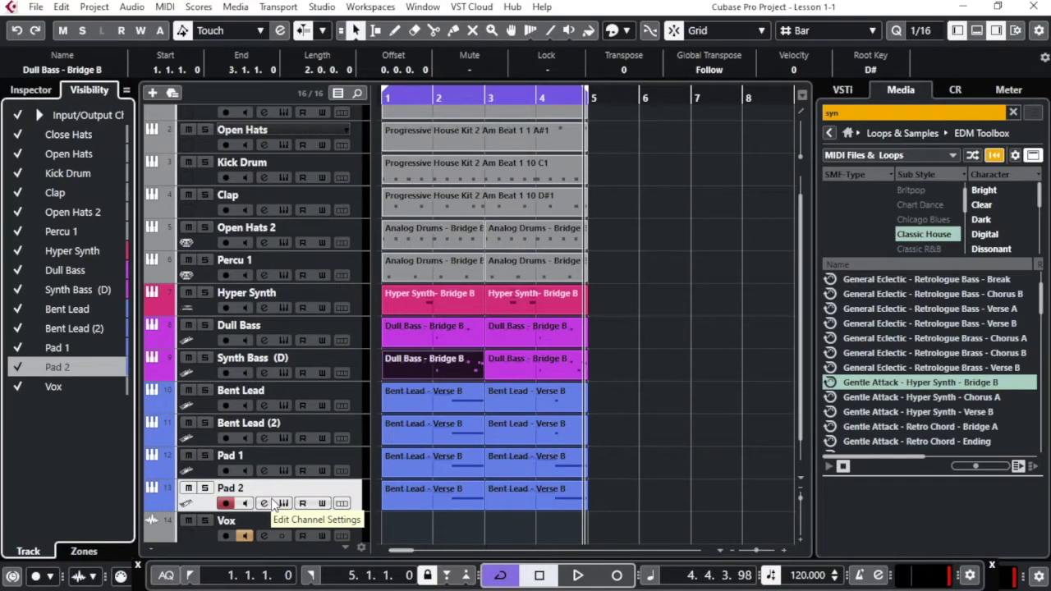
scroll(352, 171, up, 1)
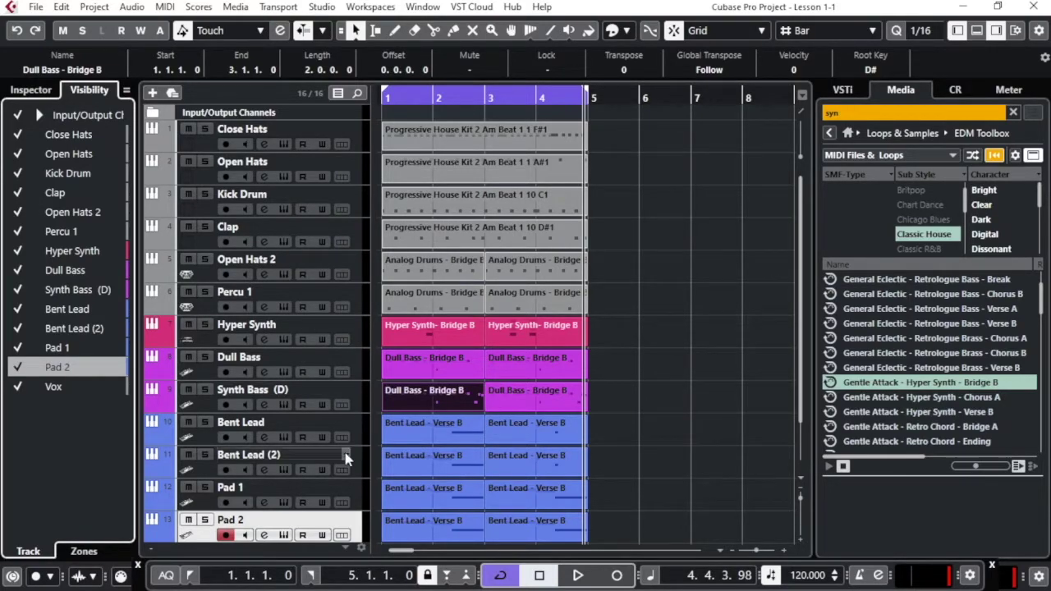
scroll(338, 460, down, 2)
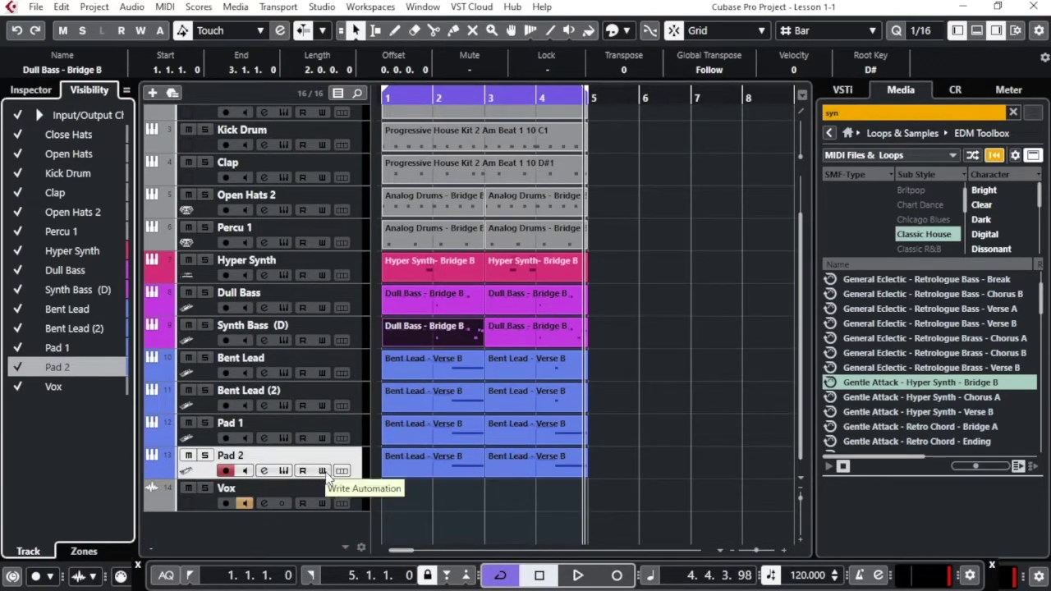
scroll(335, 374, up, 2)
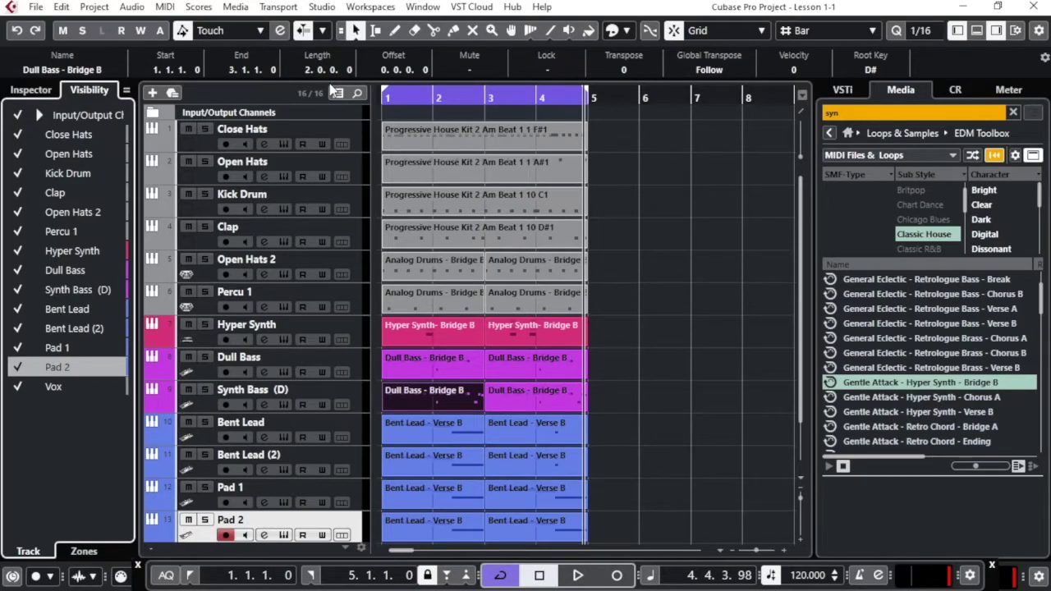
scroll(291, 495, down, 1)
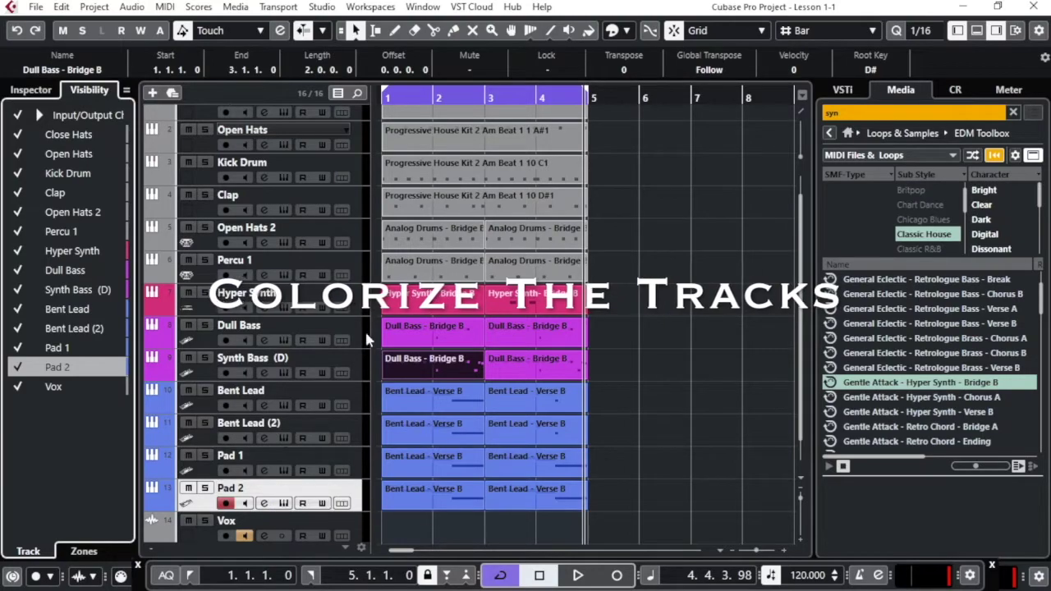
Select the Close Hats track and open its colour palette in the Inspector.
scroll(306, 142, up, 1)
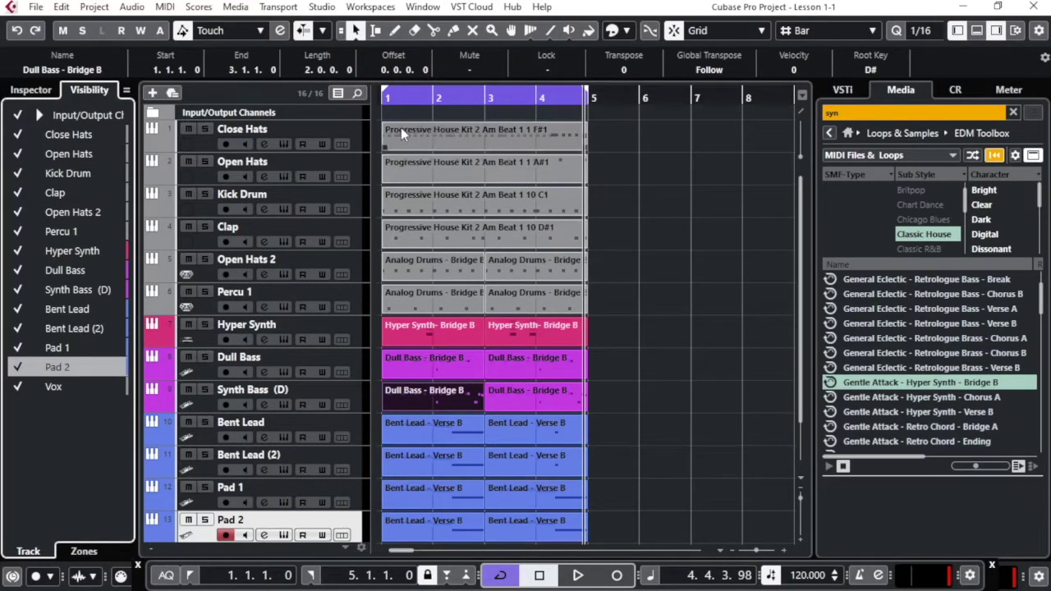
click(353, 127)
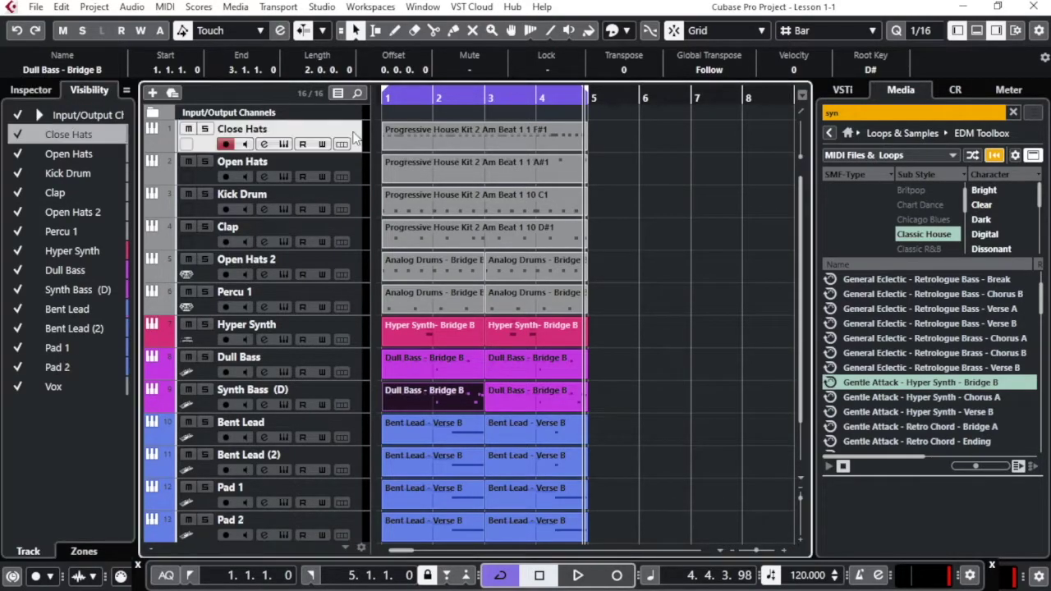
click(51, 92)
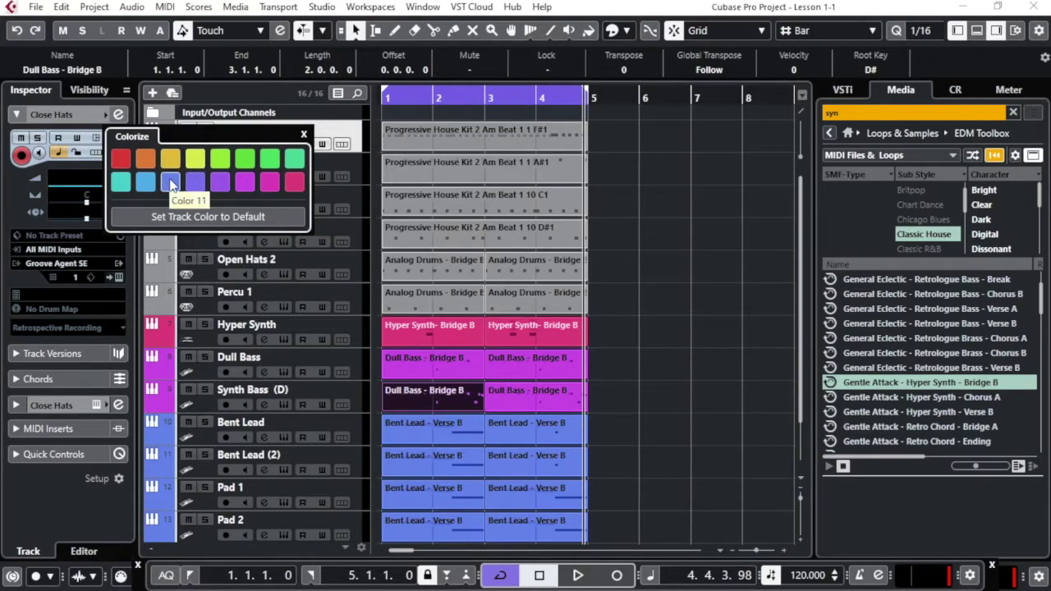
Colour the Close Hats track green after trying blue, orange and red.
click(171, 183)
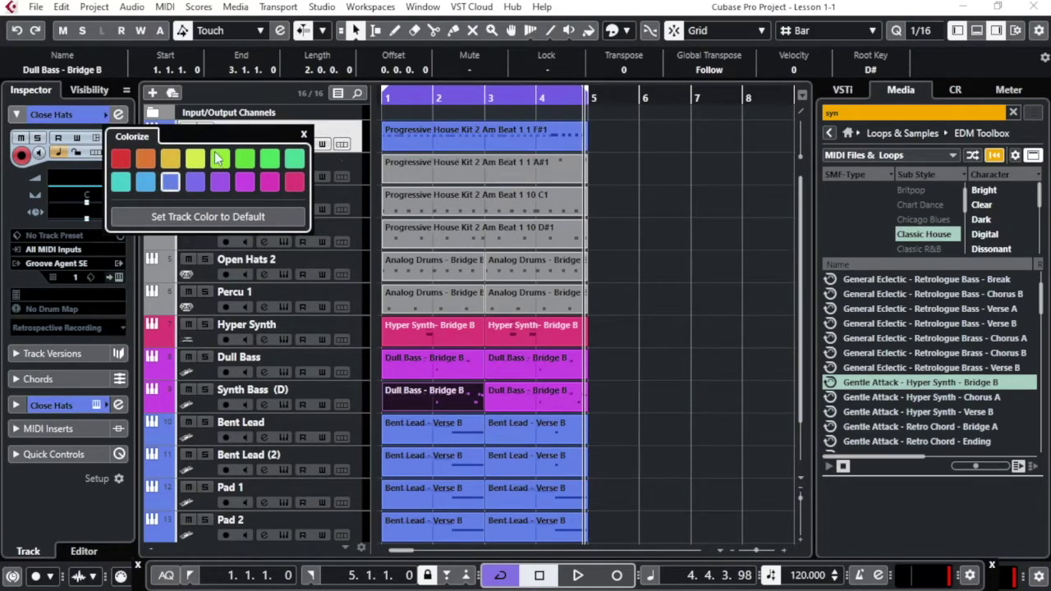
click(145, 161)
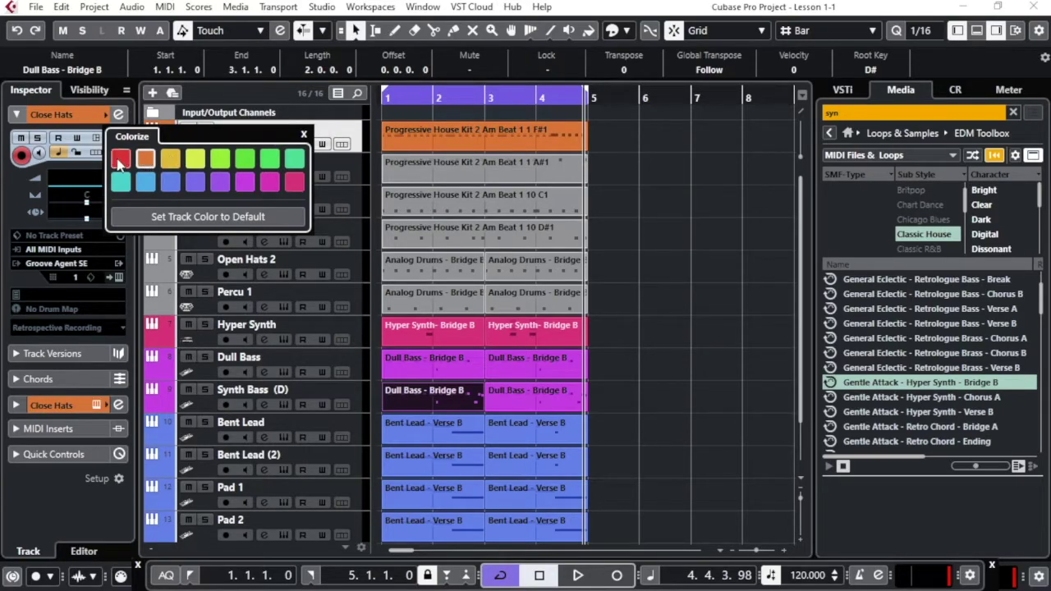
click(120, 161)
click(244, 160)
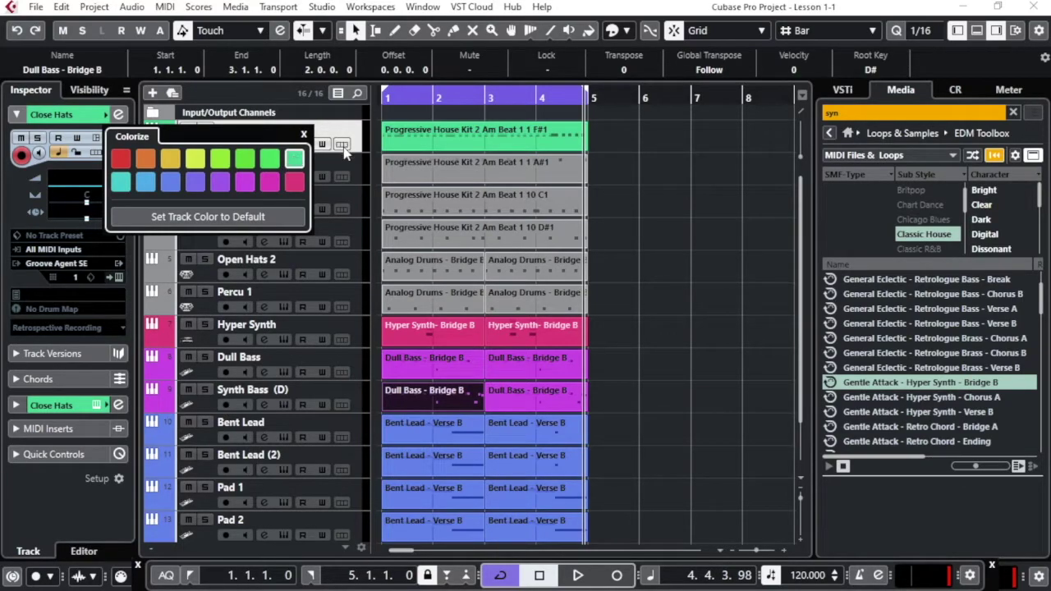
Colour the Open Hats and Kick Drum tracks green.
click(355, 169)
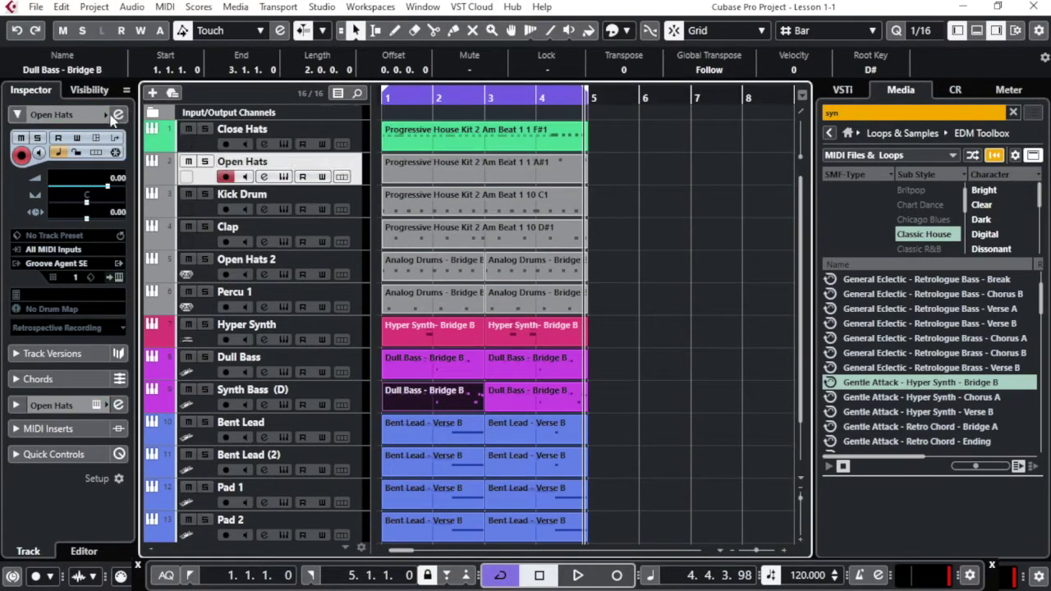
click(107, 114)
click(293, 158)
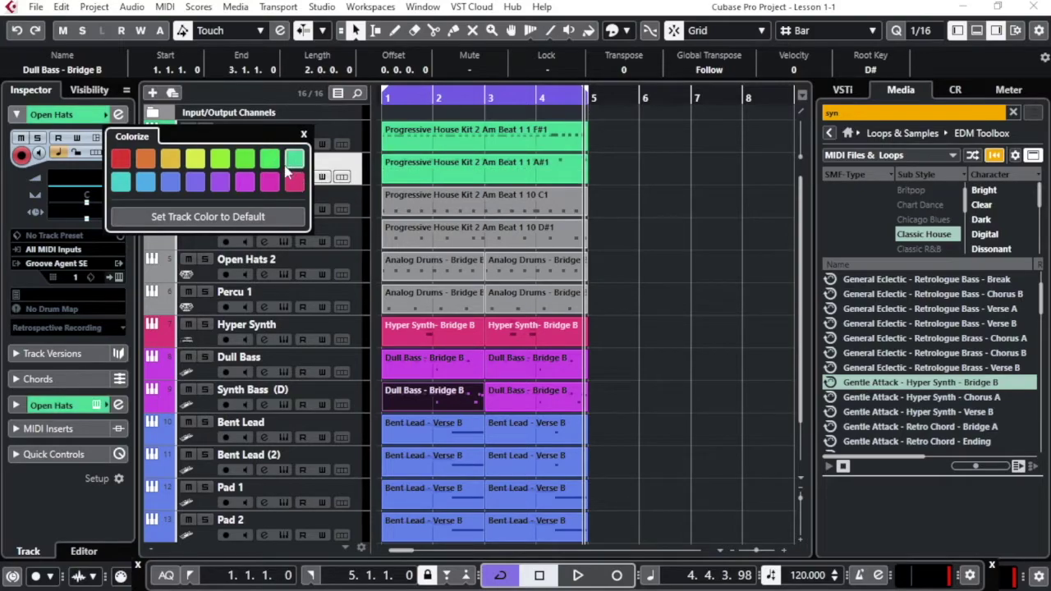
click(352, 195)
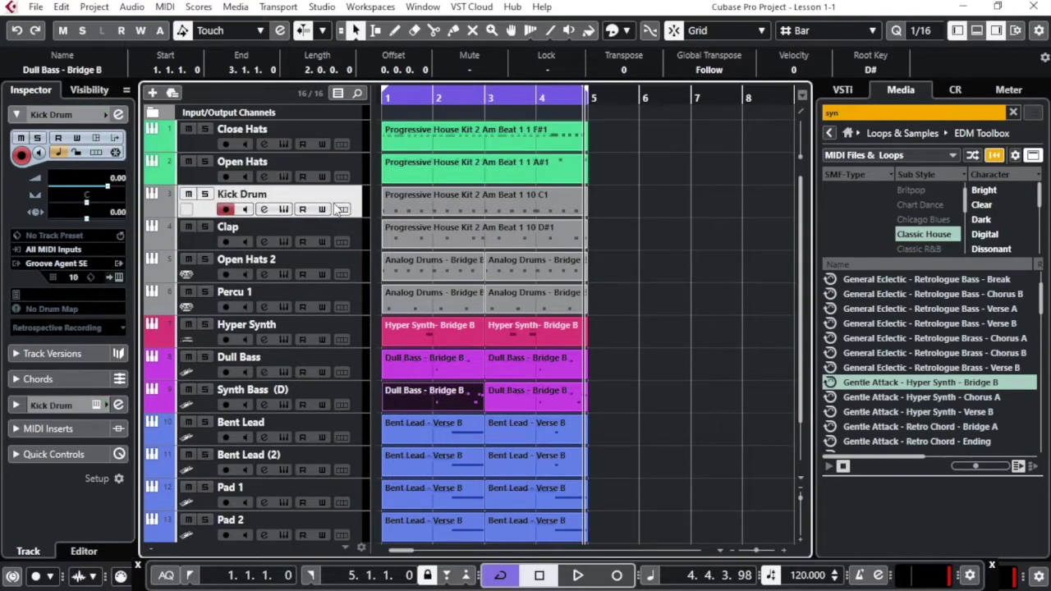
click(105, 116)
click(293, 158)
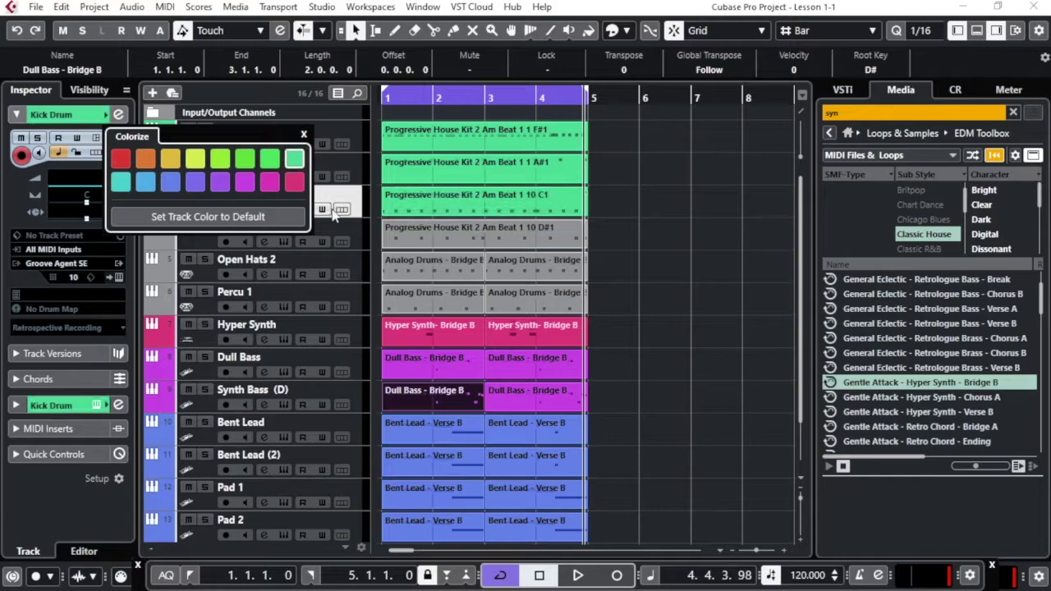
Colour the Clap and Open Hats 2 tracks green, then move down to Percu 1.
click(357, 235)
click(106, 117)
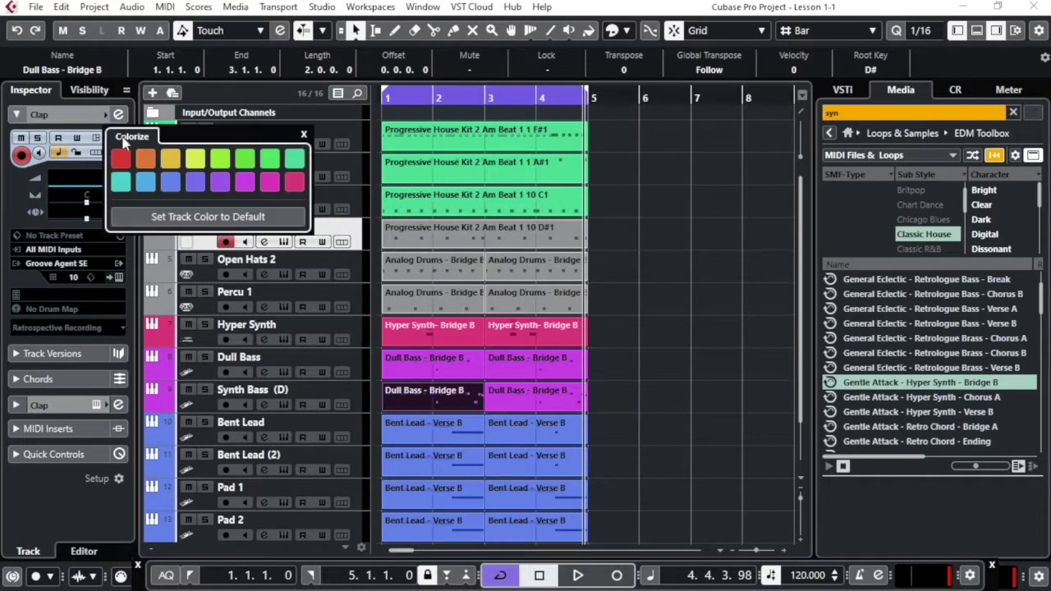
click(293, 157)
click(355, 255)
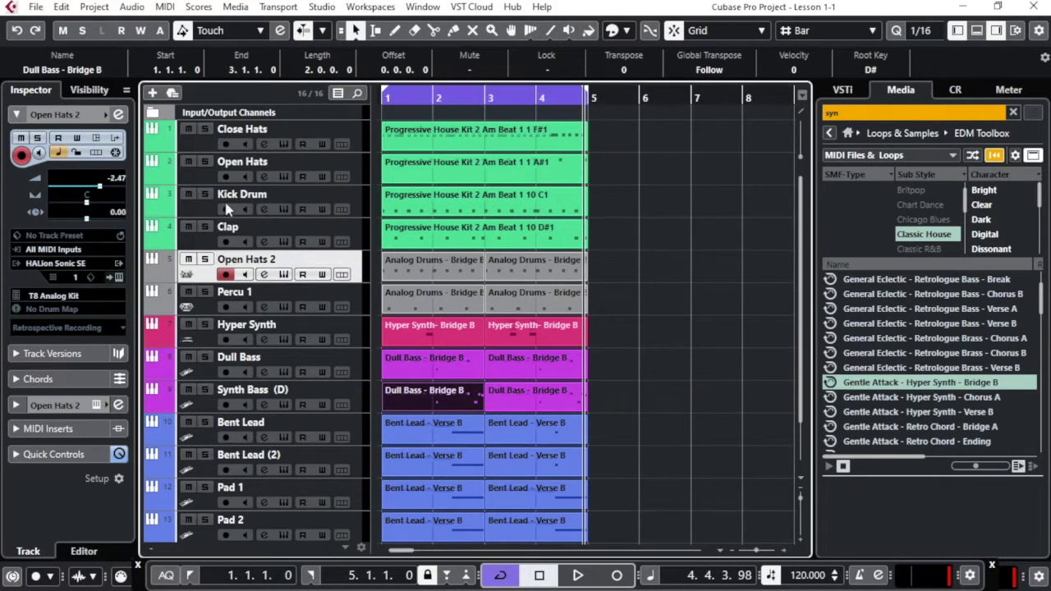
key(Down)
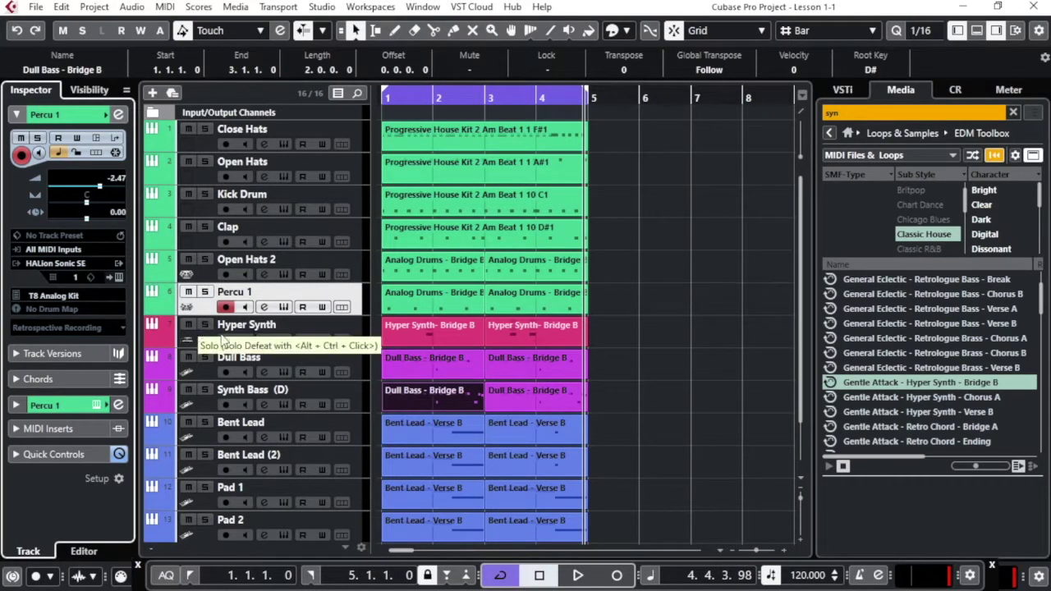
Move Dull Bass and Synth Bass (D) above the Hyper Synth track.
drag(206, 380, 220, 346)
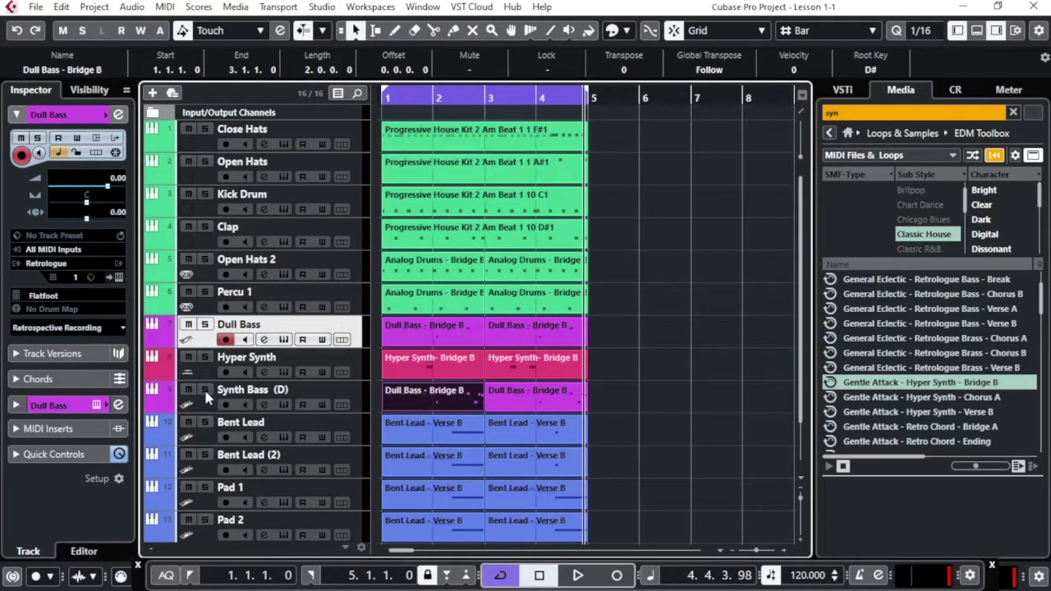
drag(204, 400, 207, 363)
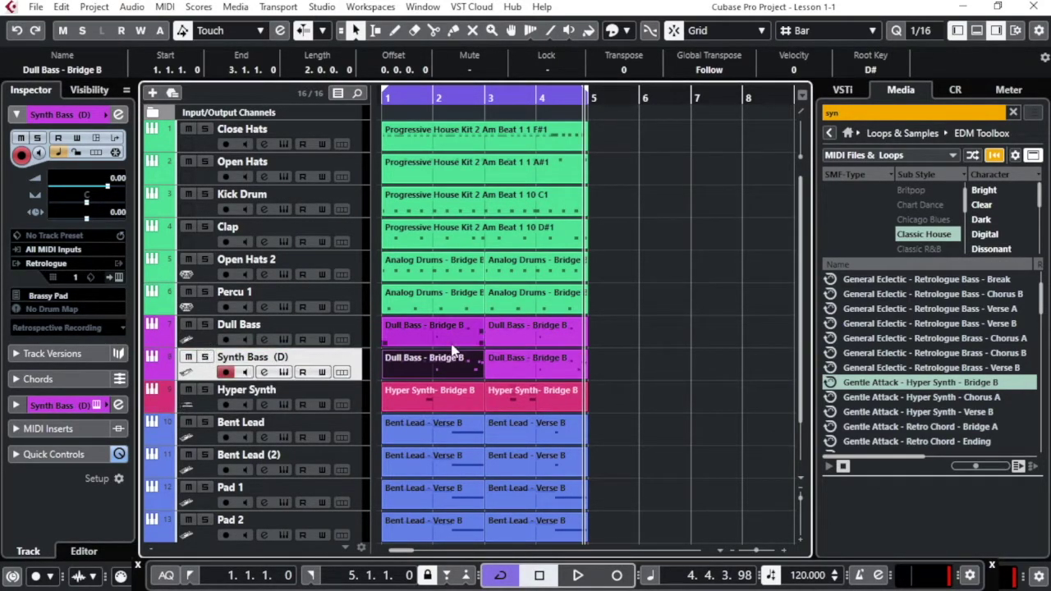
click(364, 322)
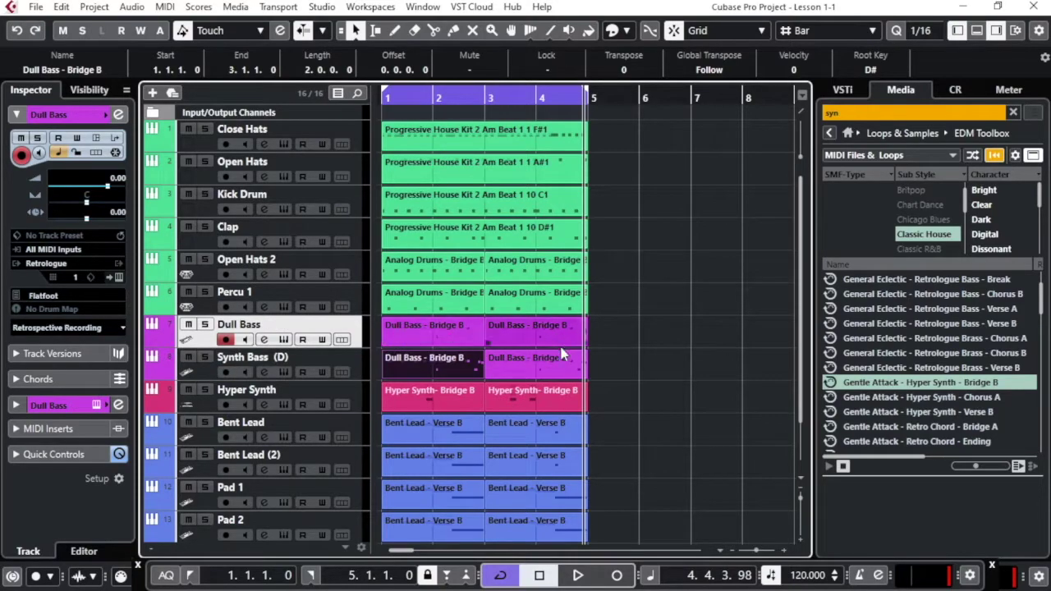
click(354, 395)
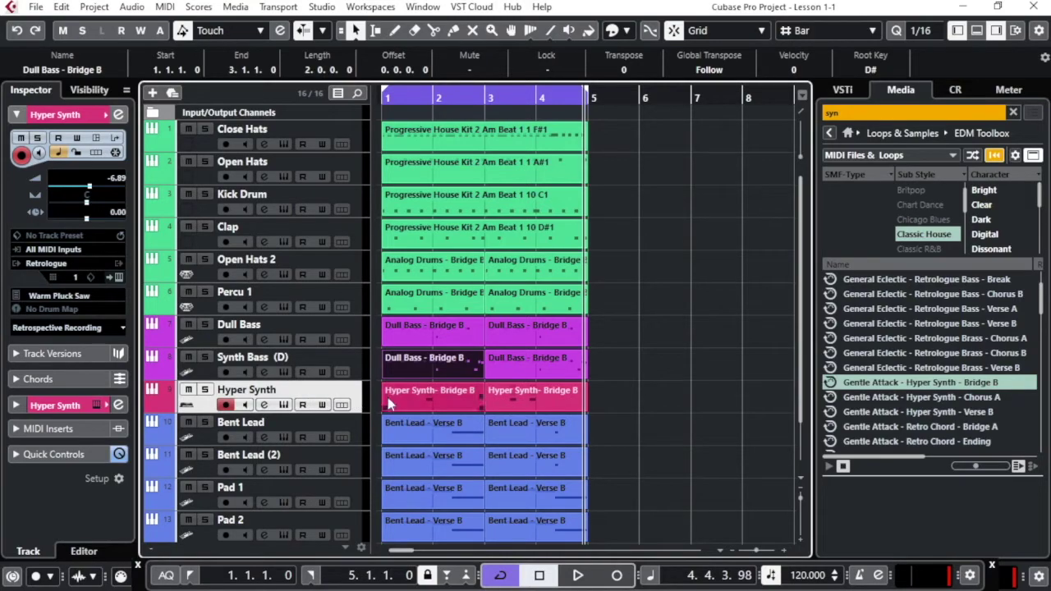
Colour both Bent Lead and Bent Lead (2) crimson pink.
click(356, 433)
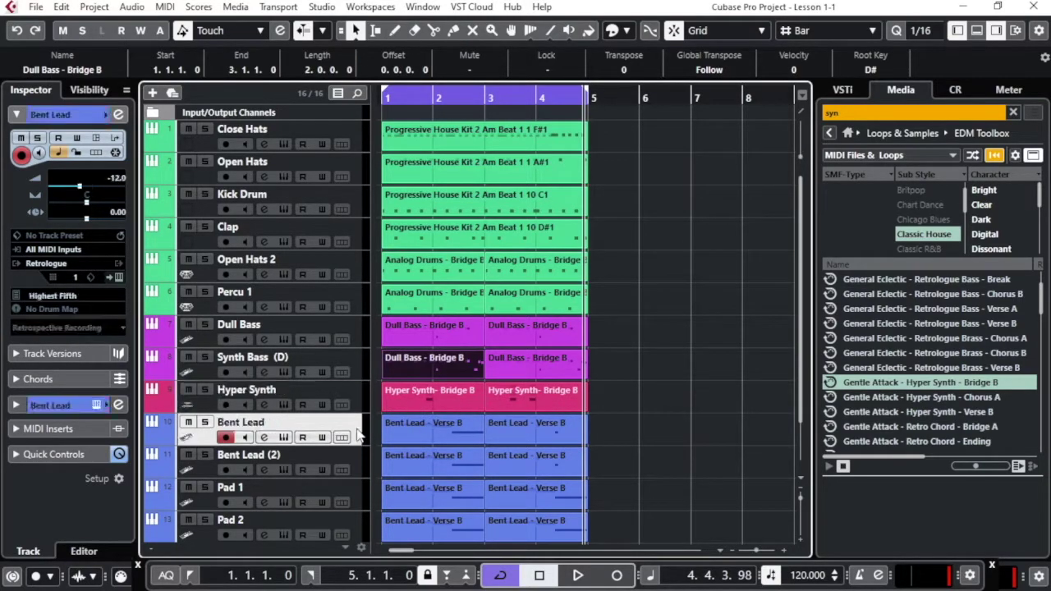
click(106, 114)
click(122, 160)
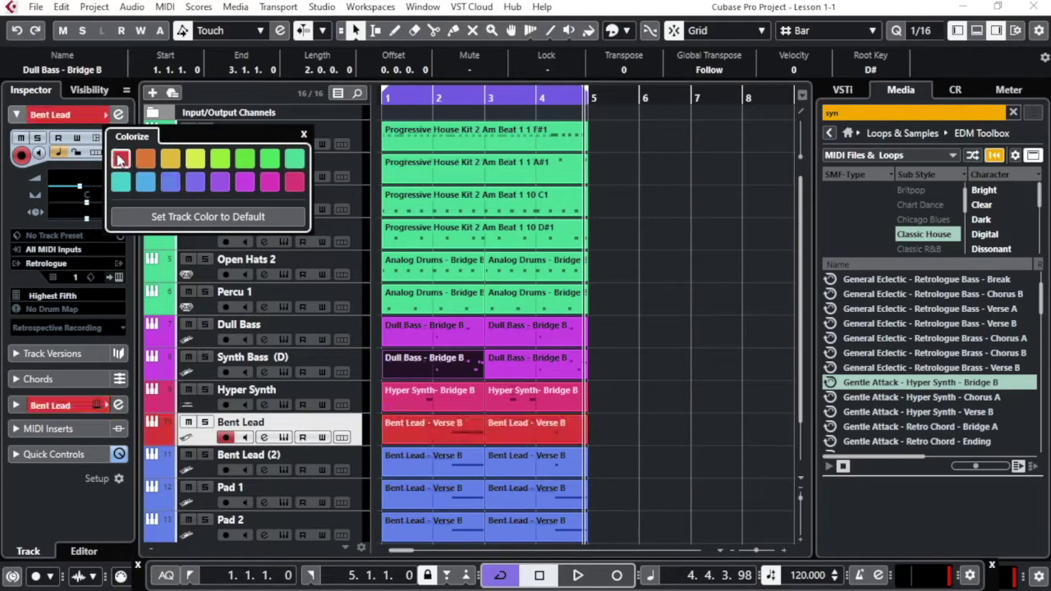
click(294, 183)
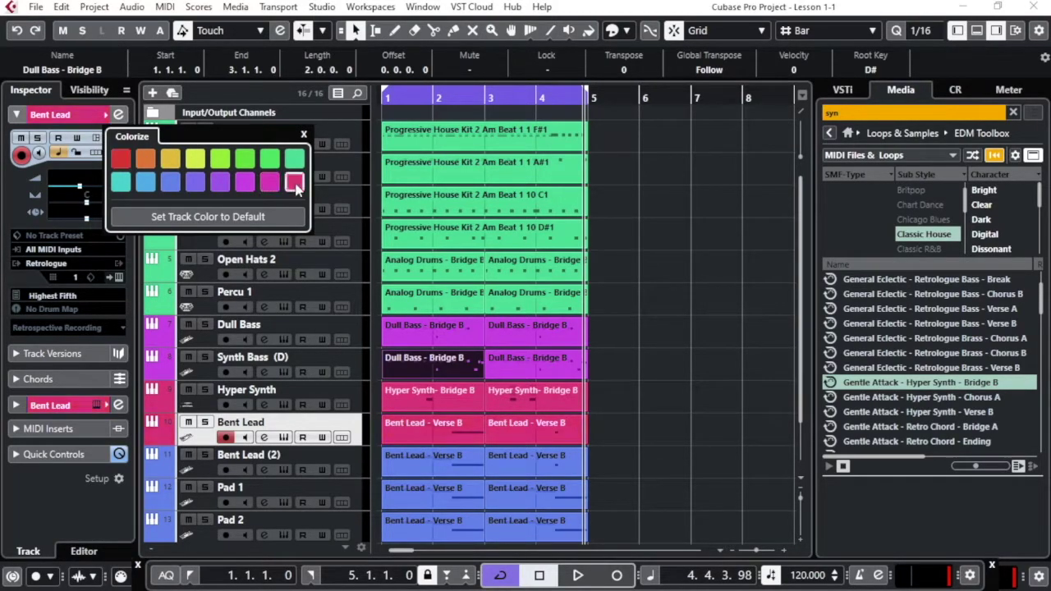
click(356, 455)
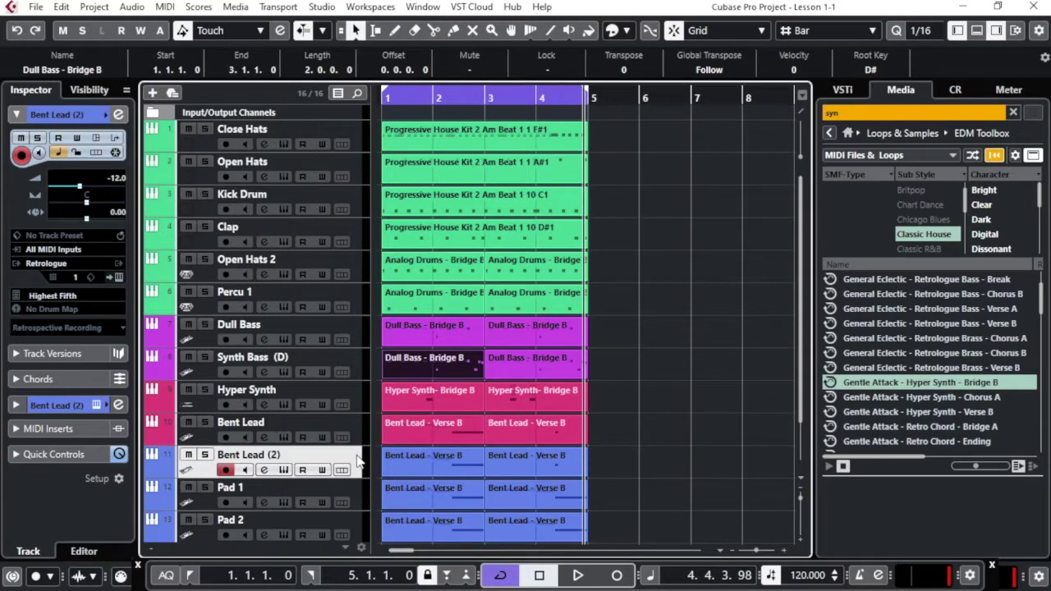
click(94, 115)
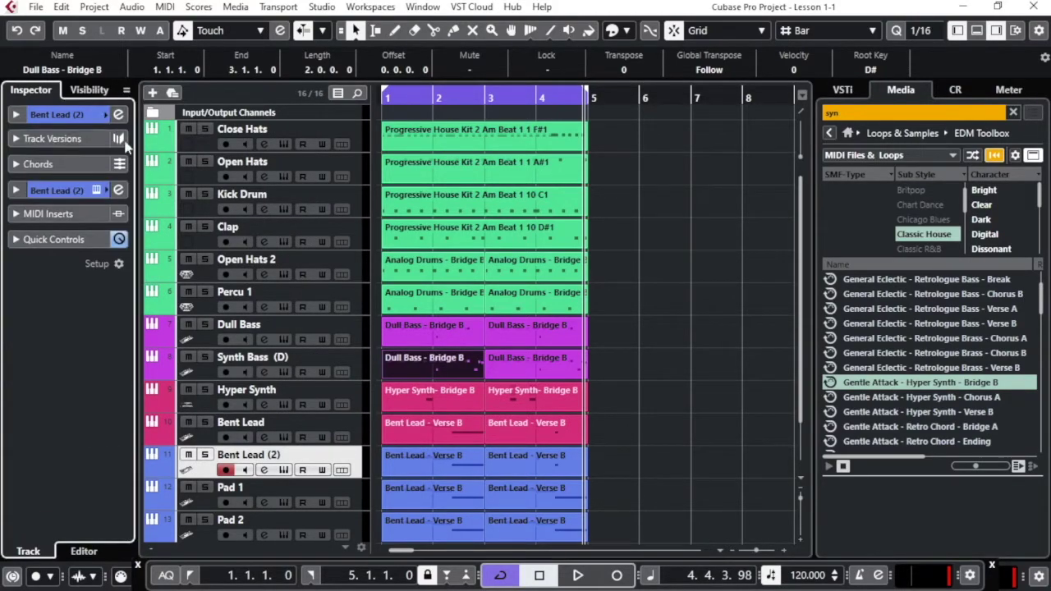
click(105, 115)
click(296, 184)
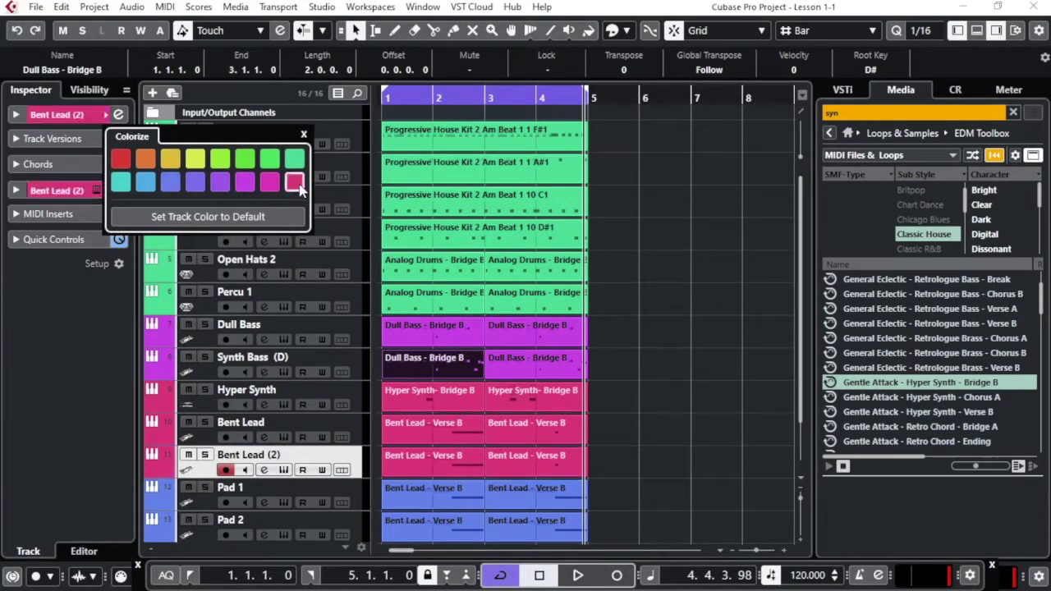
Colour the Pad 1 track yellow-green instead of purple.
click(353, 487)
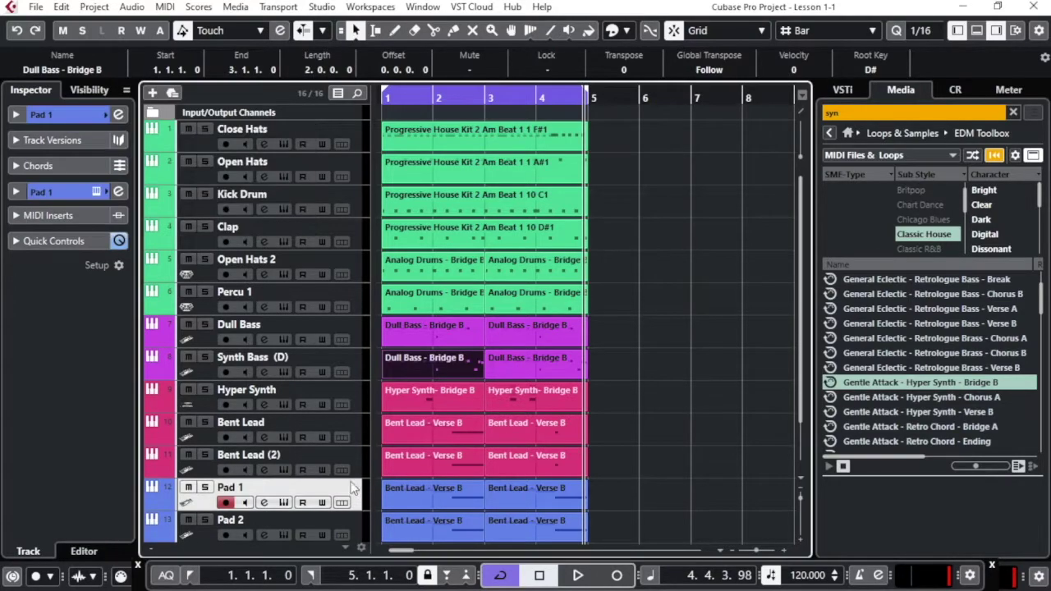
click(115, 117)
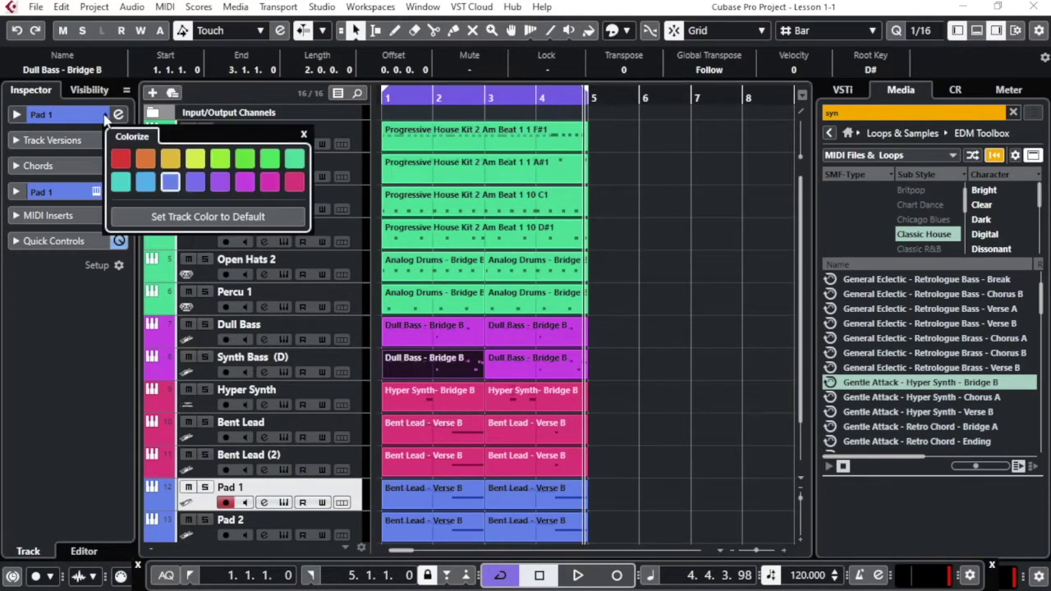
click(221, 182)
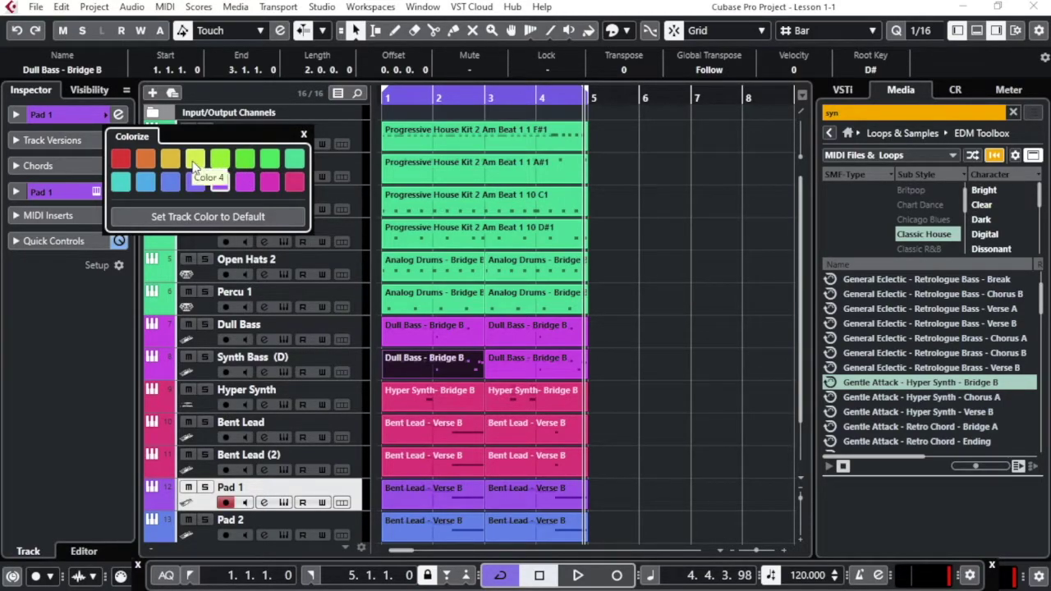
click(195, 161)
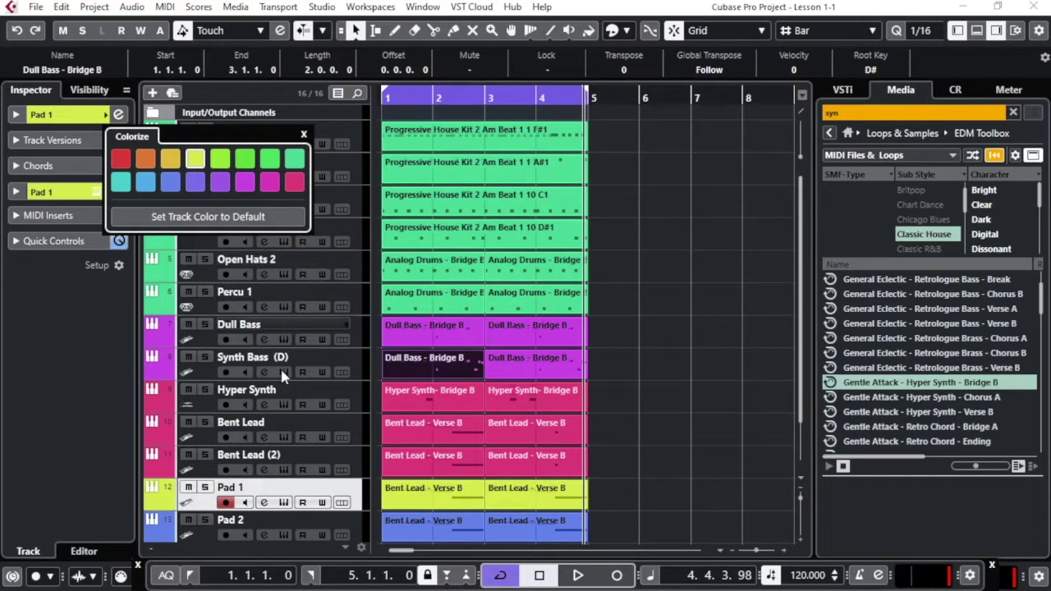
Colour Pad 2 yellow-green to match Pad 1 and close the colour palette.
click(358, 535)
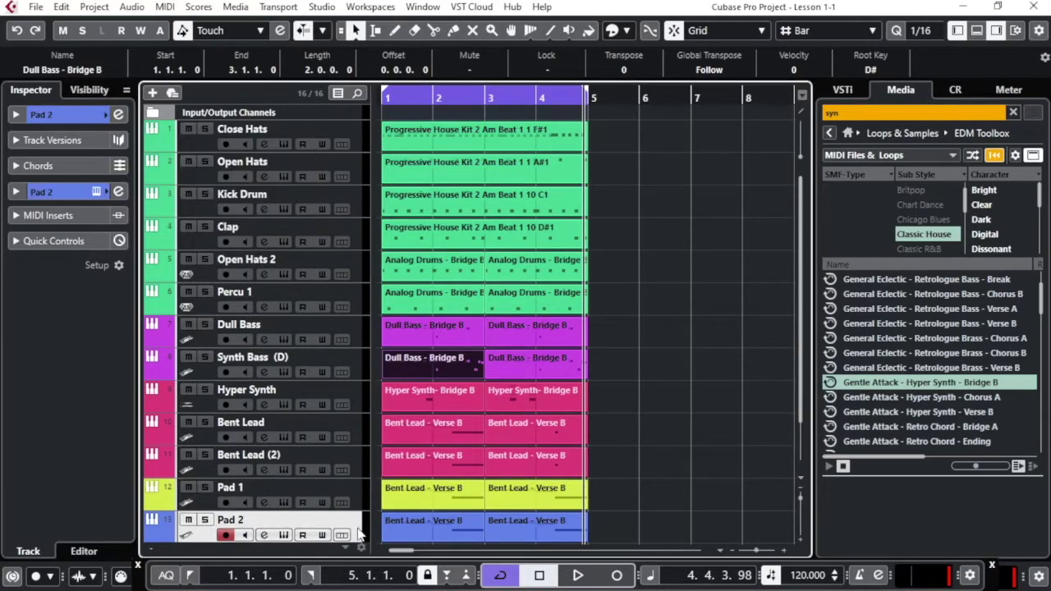
click(107, 114)
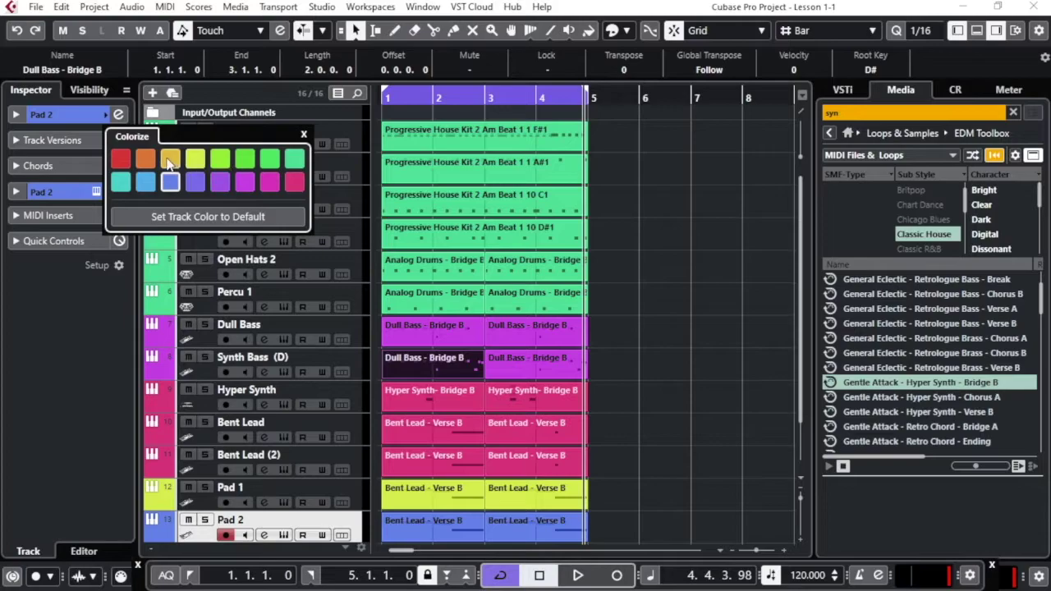
click(169, 160)
click(194, 160)
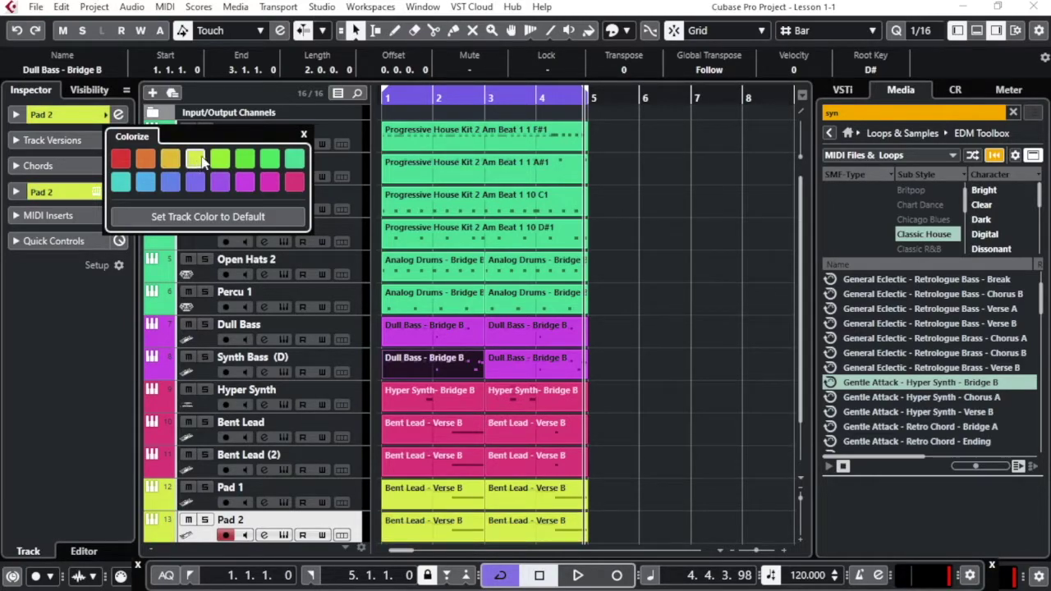
click(302, 135)
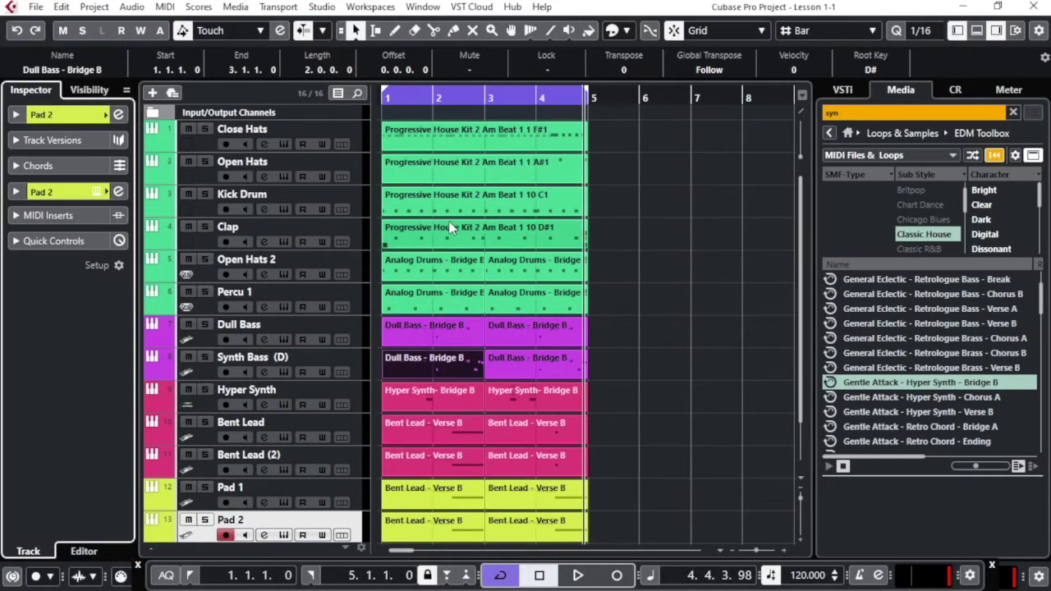
scroll(494, 284, down, 2)
scroll(493, 289, up, 2)
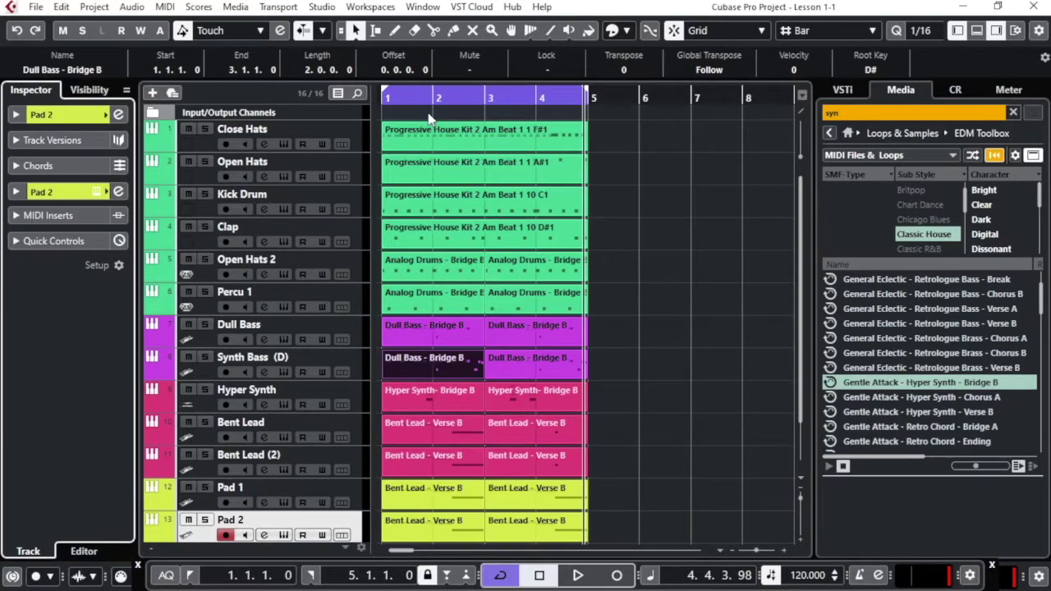
Select the six drum tracks, Close Hats through Percu 1.
right_click(350, 137)
key(Escape)
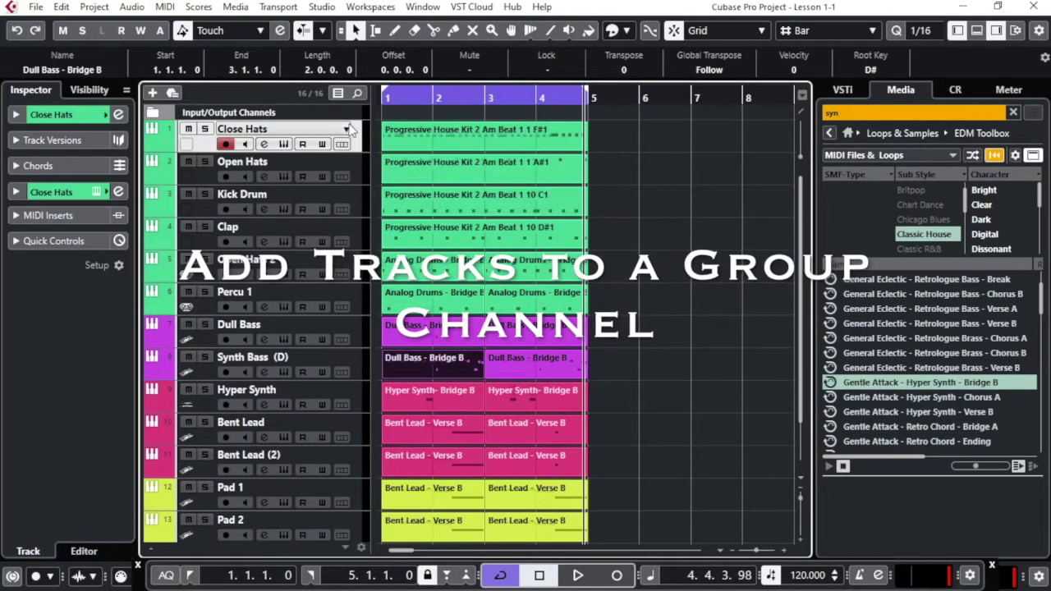
shift+click(358, 176)
shift+click(356, 197)
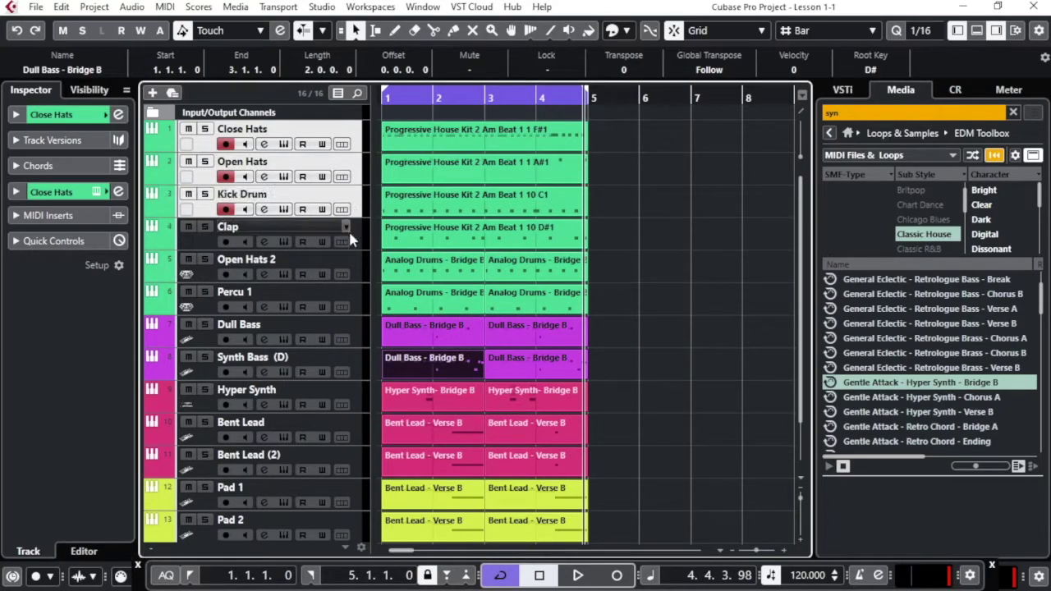
shift+click(355, 232)
shift+click(354, 265)
shift+click(357, 304)
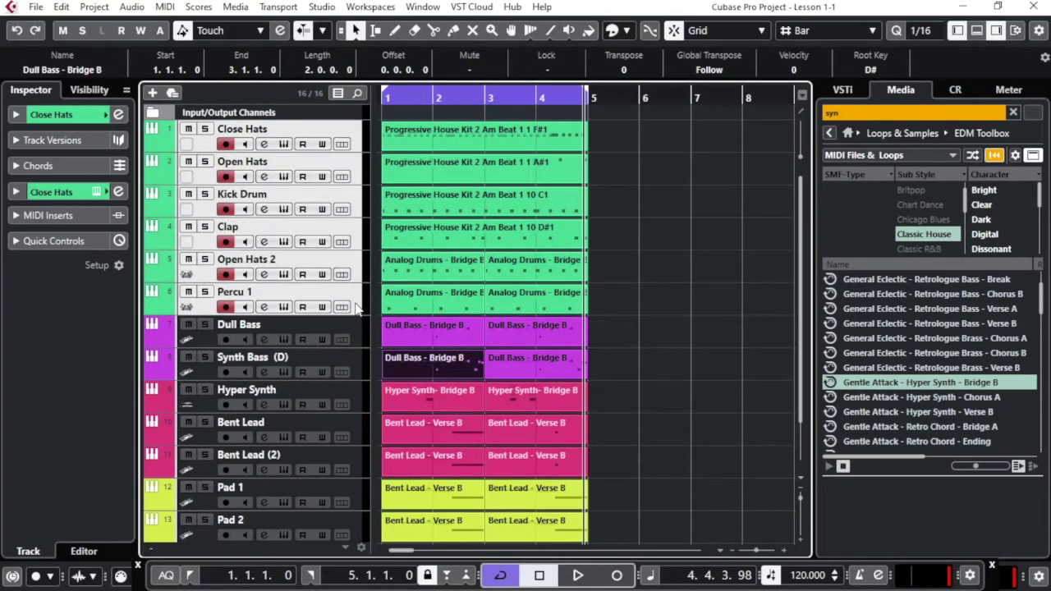
Add a stereo group channel named Drums for the selected drum tracks.
right_click(357, 300)
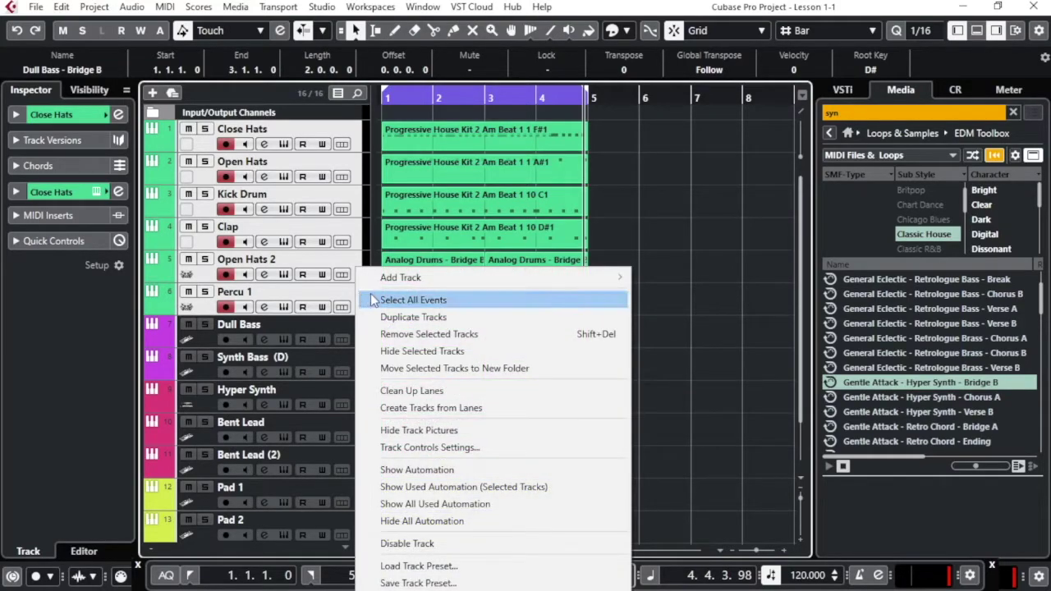
mouse_move(413, 283)
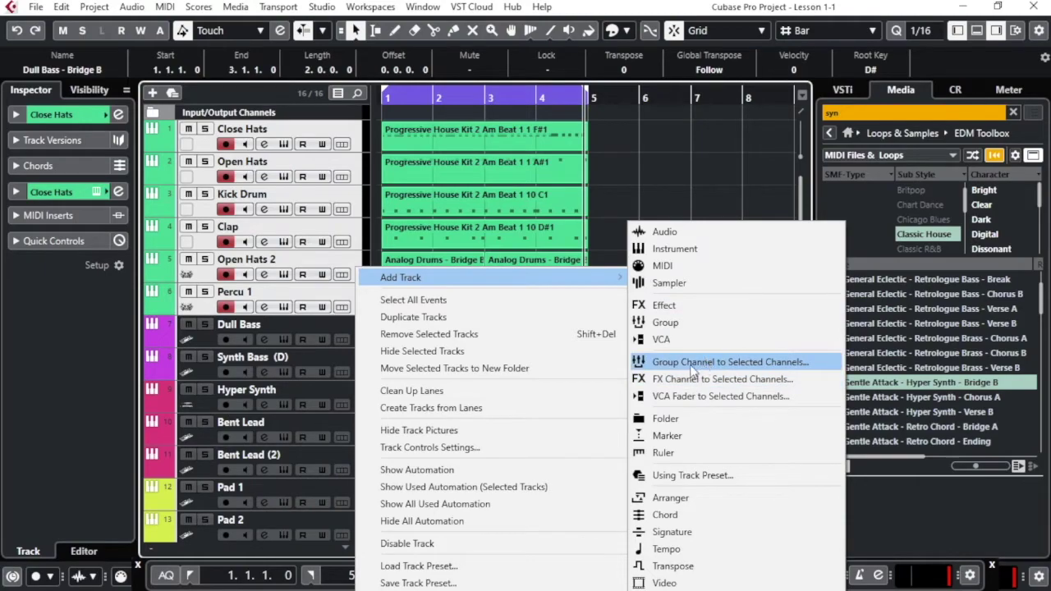
click(773, 364)
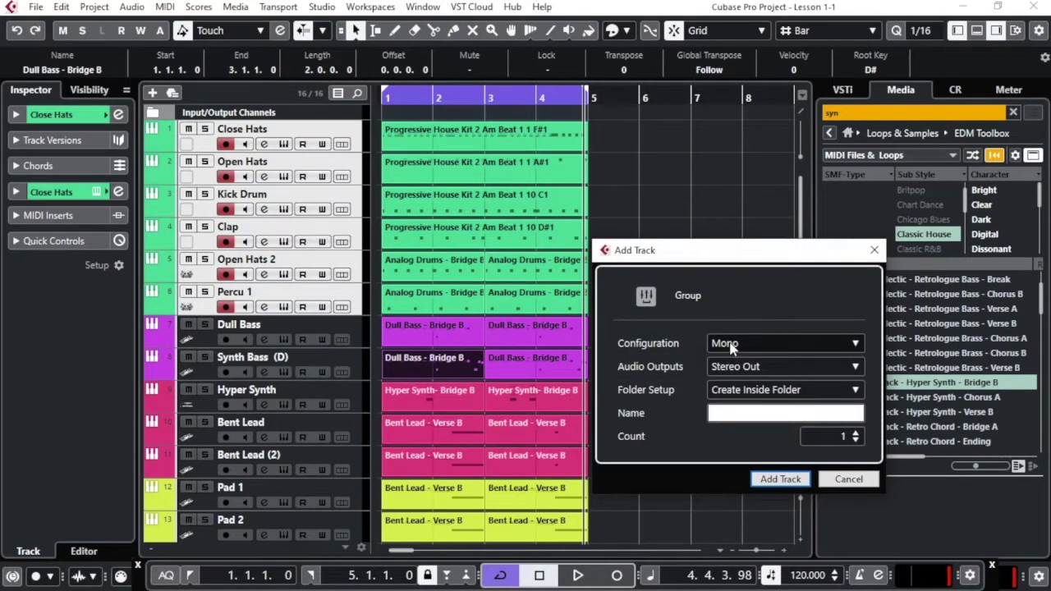
click(726, 344)
click(743, 378)
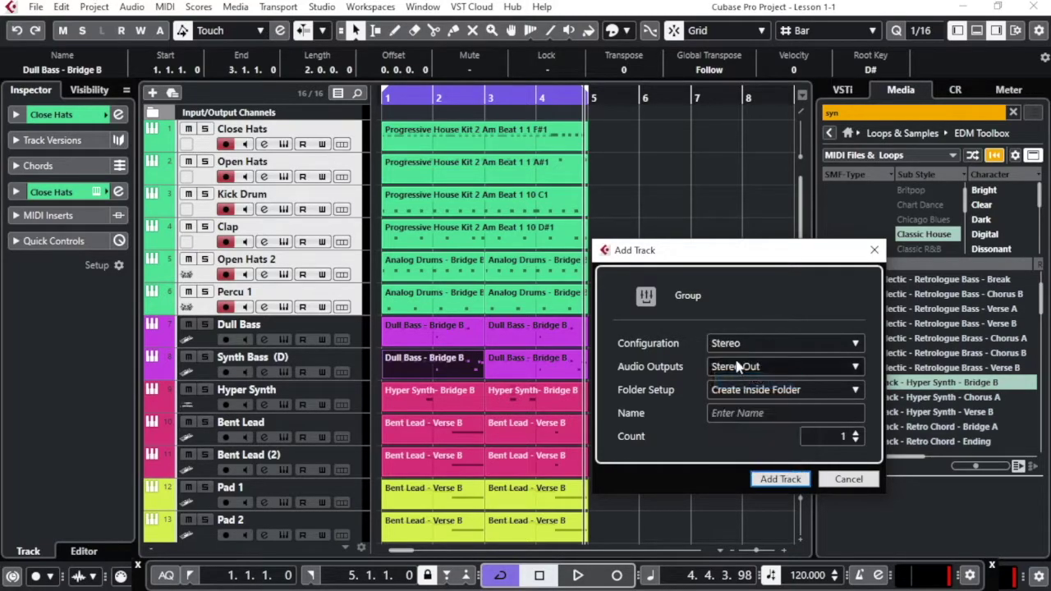
click(731, 414)
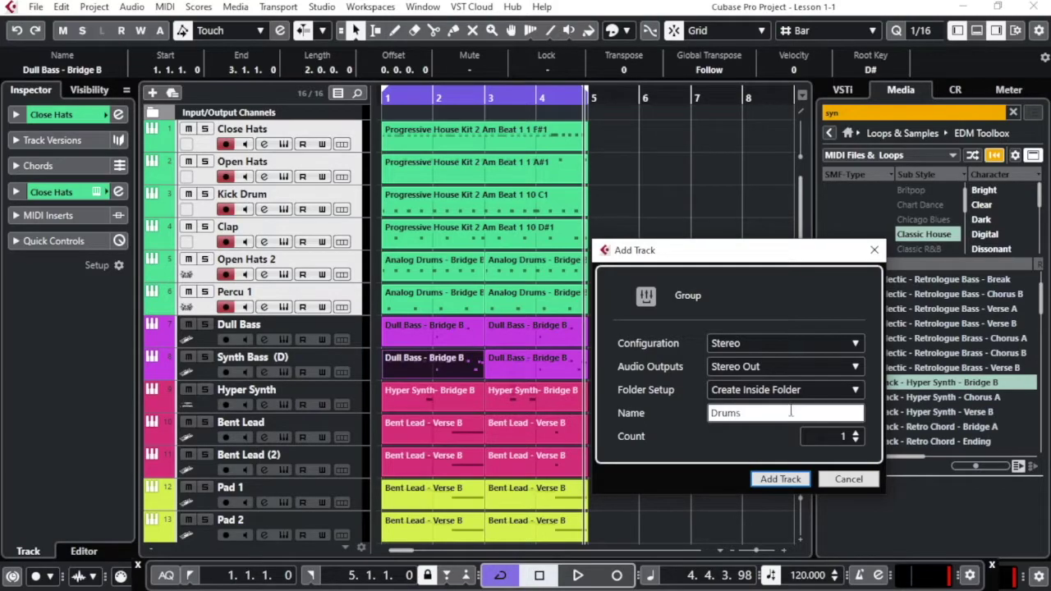
click(780, 479)
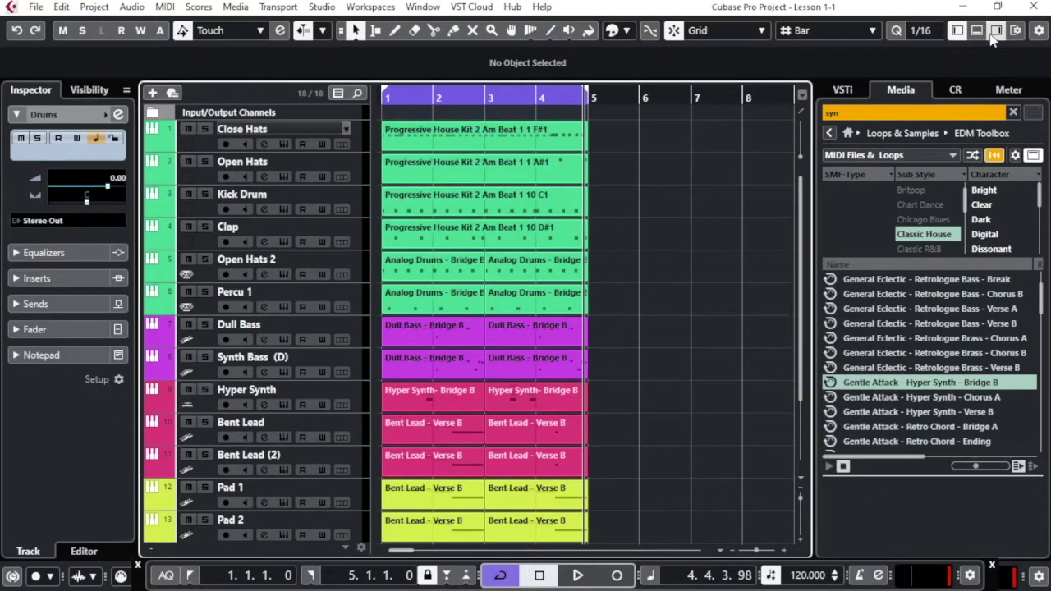
click(976, 31)
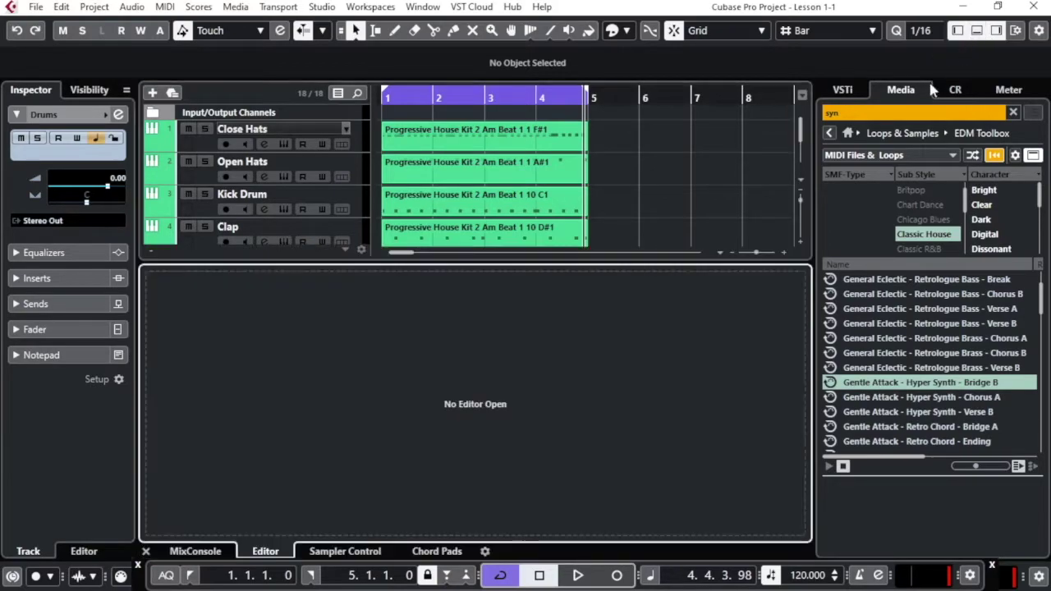
click(222, 555)
scroll(699, 387, right, 2)
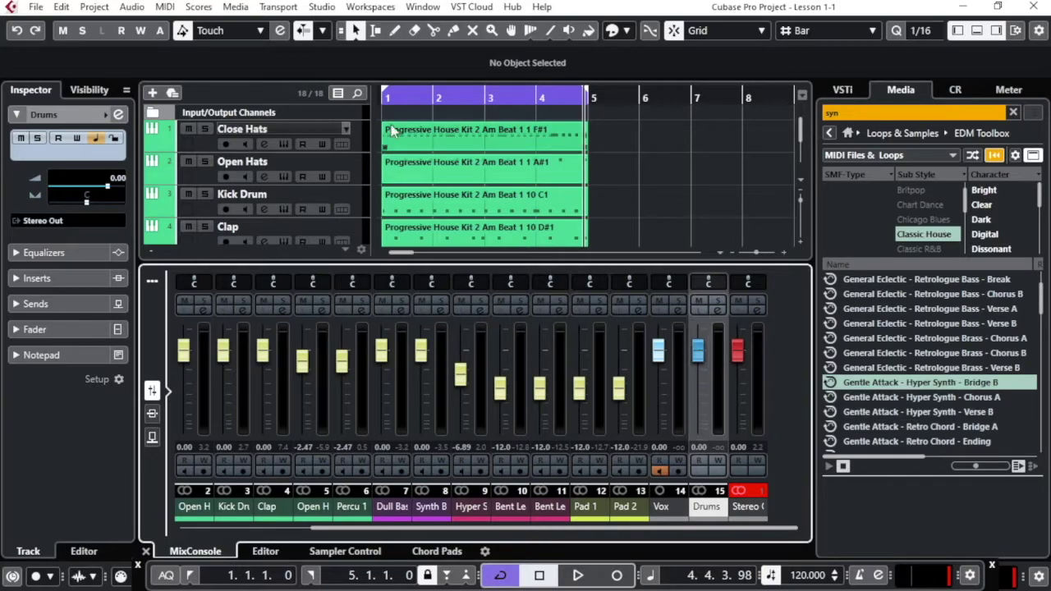
click(401, 99)
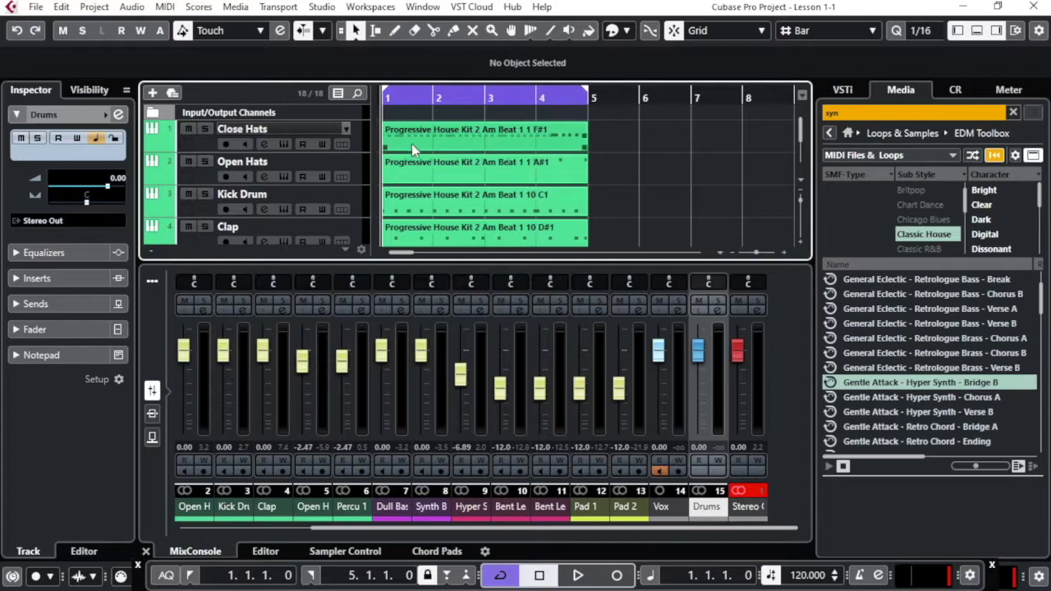
key(space)
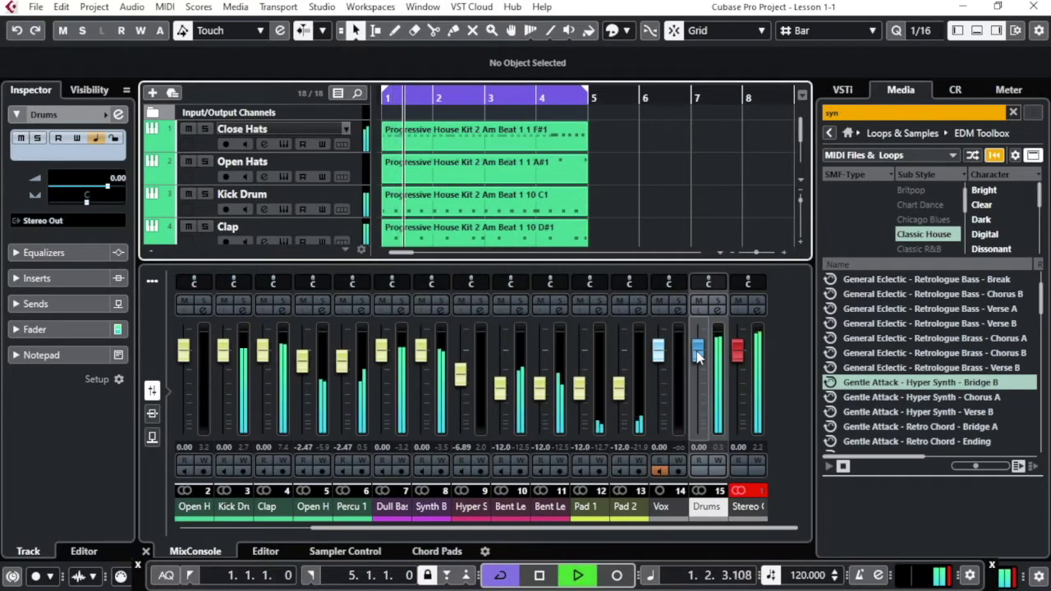
mouse_move(696, 352)
mouse_down()
mouse_move(696, 452)
mouse_move(705, 353)
mouse_up()
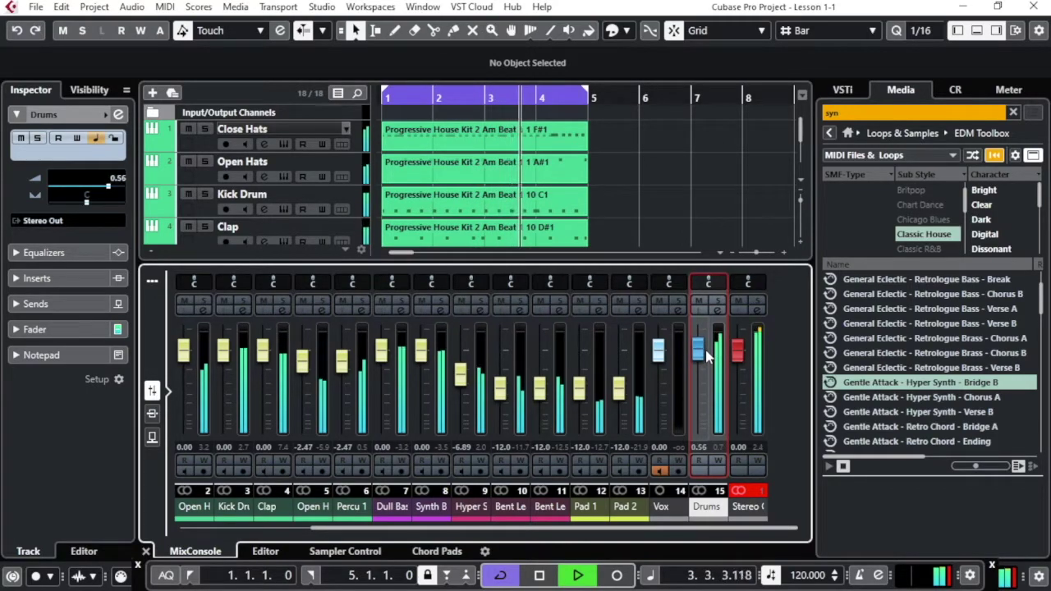
click(698, 447)
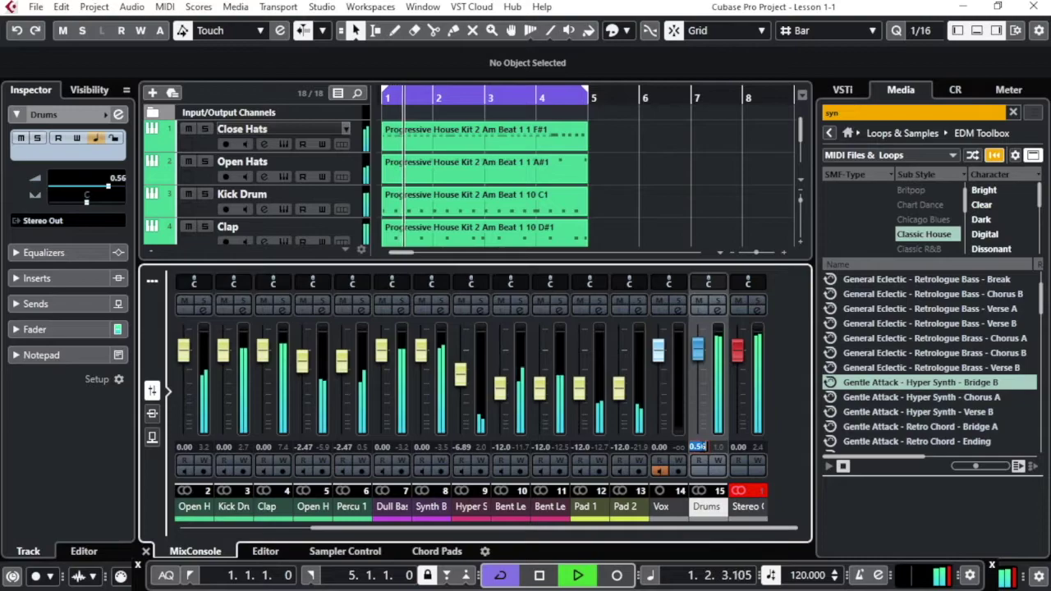
text(0)
key(Return)
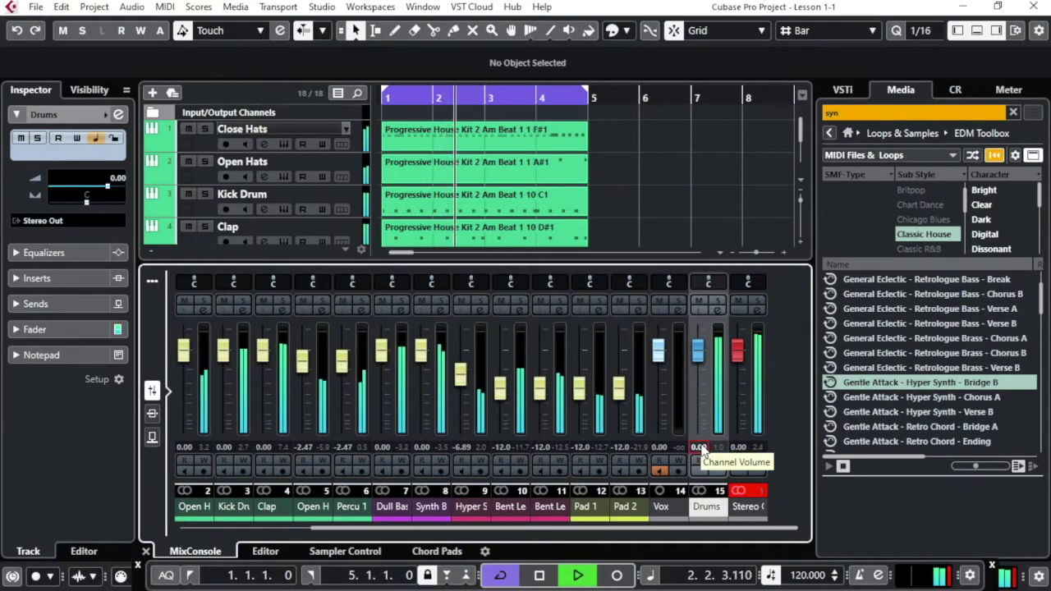
key(space)
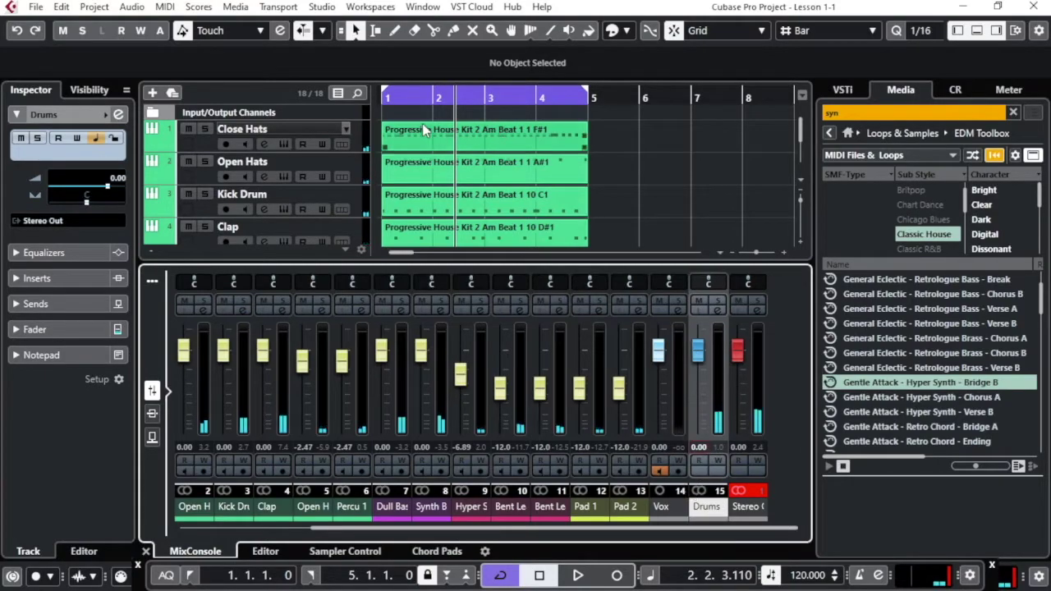
click(976, 30)
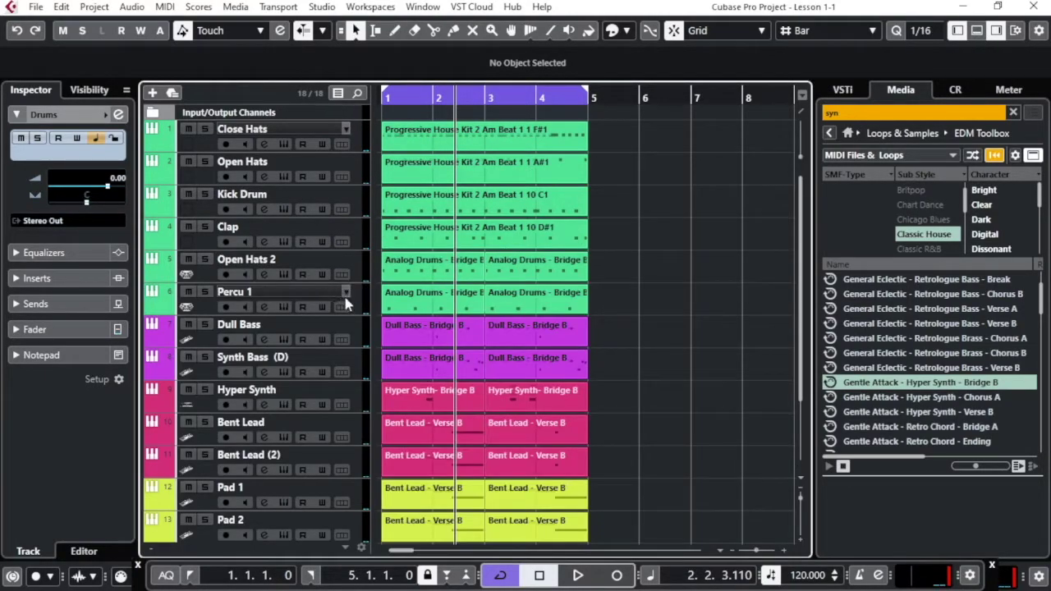
Select the Hyper Synth, Bent Lead and Bent Lead (2) tracks.
click(356, 336)
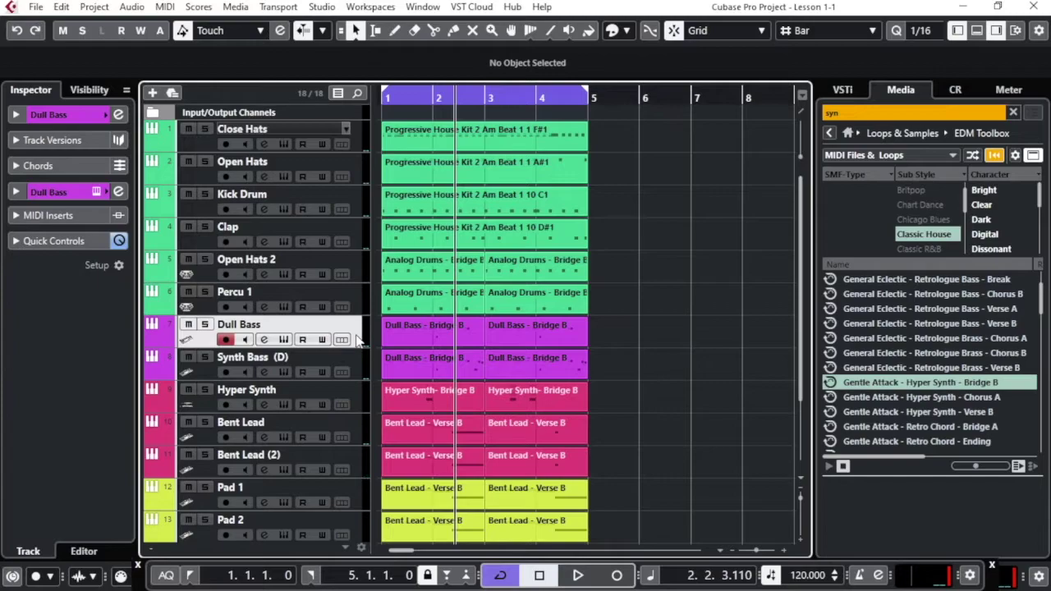
click(358, 392)
shift+click(353, 418)
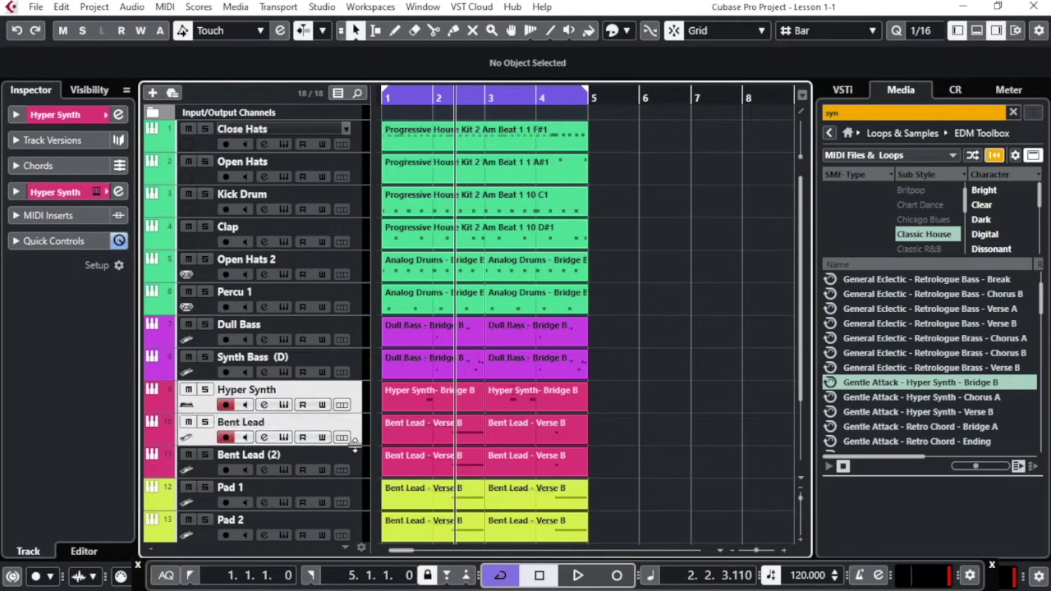
shift+click(355, 464)
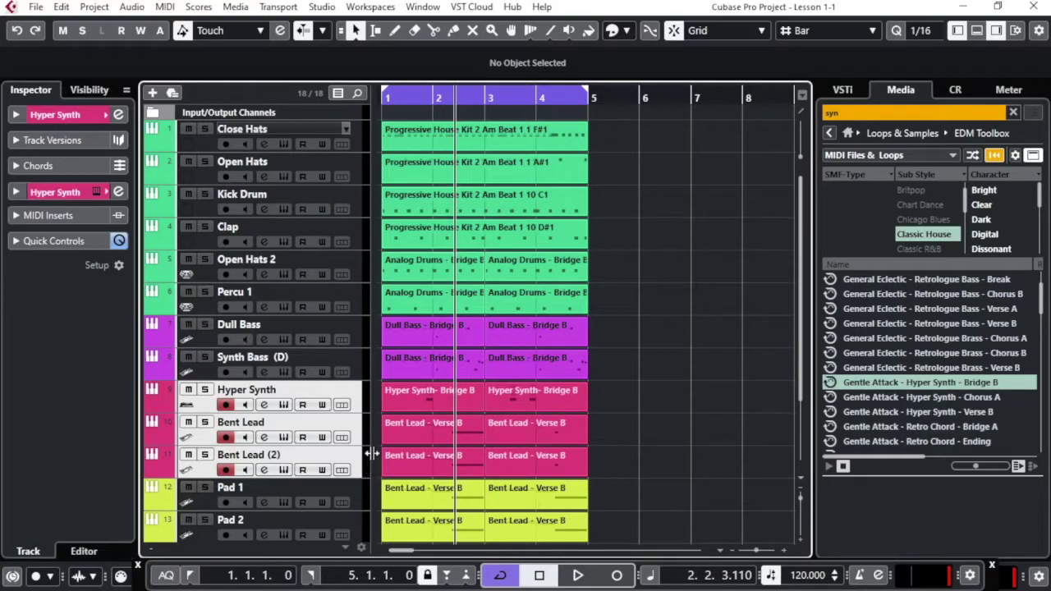
Create a Synth group channel for the selected tracks and show the MixConsole.
right_click(358, 397)
mouse_move(455, 80)
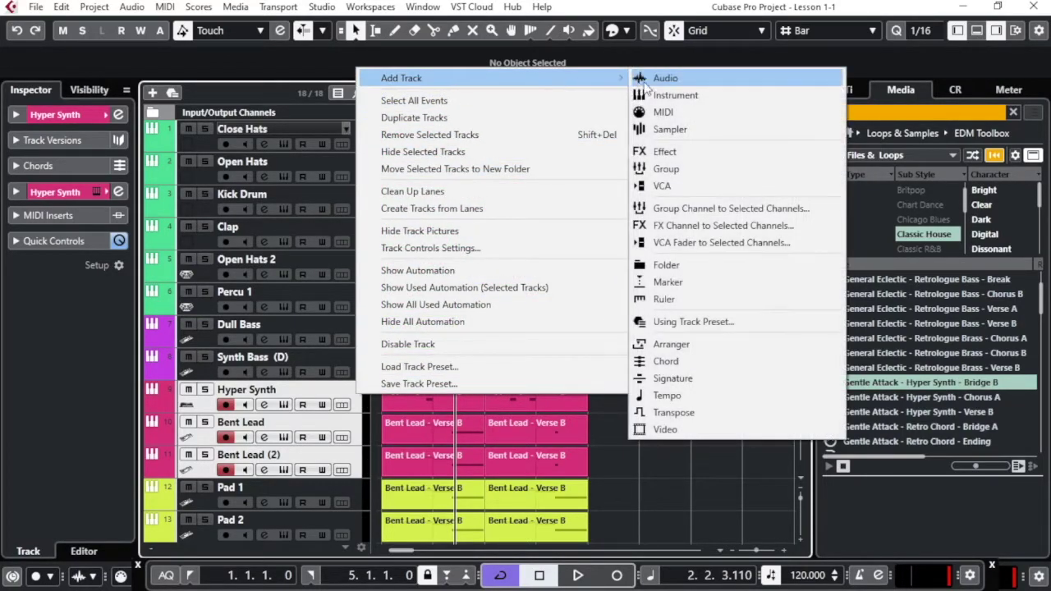
click(704, 212)
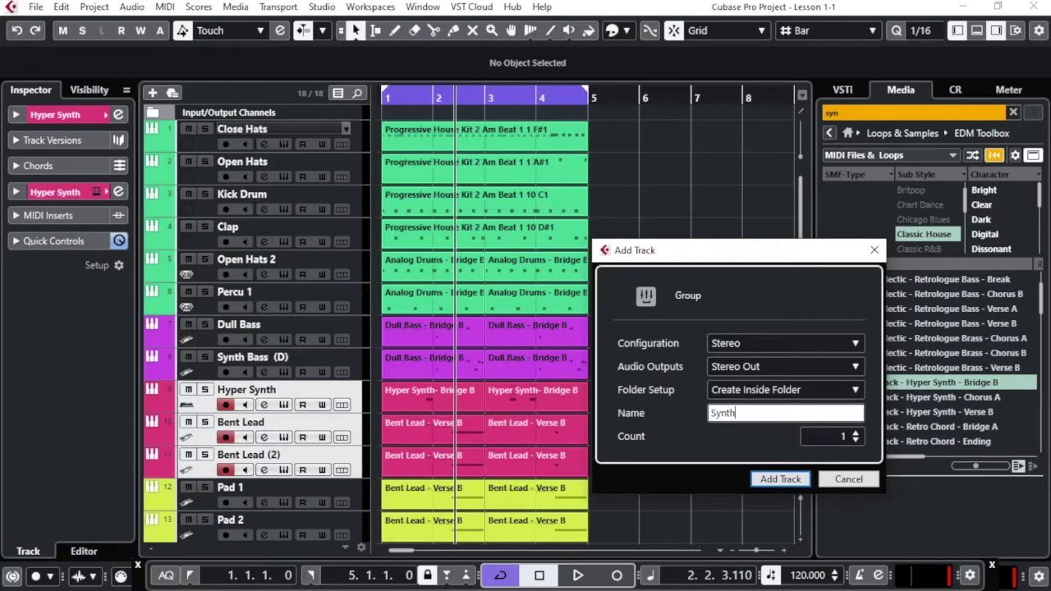
click(780, 479)
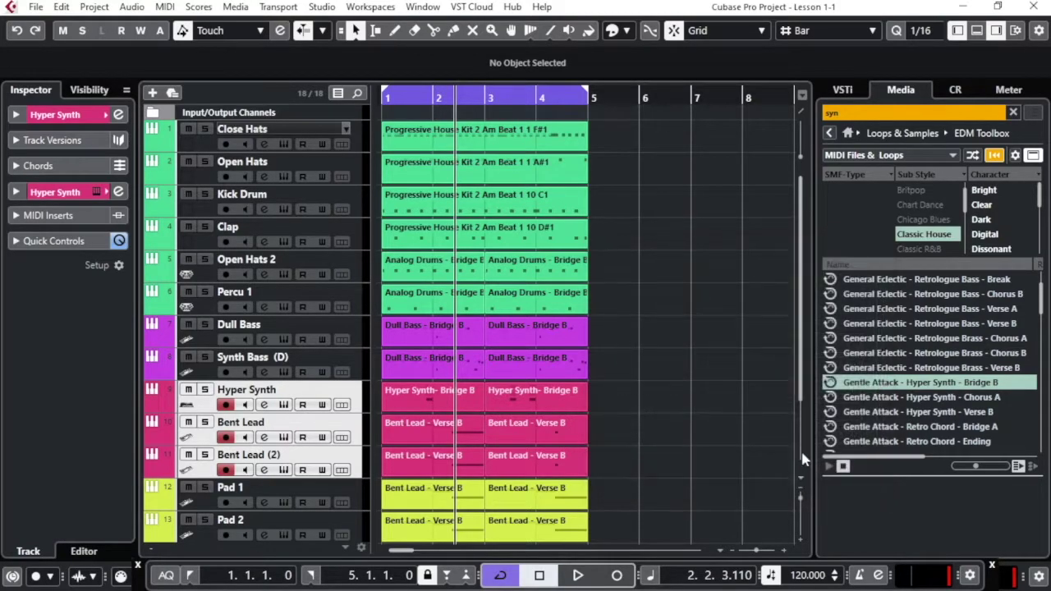
click(977, 33)
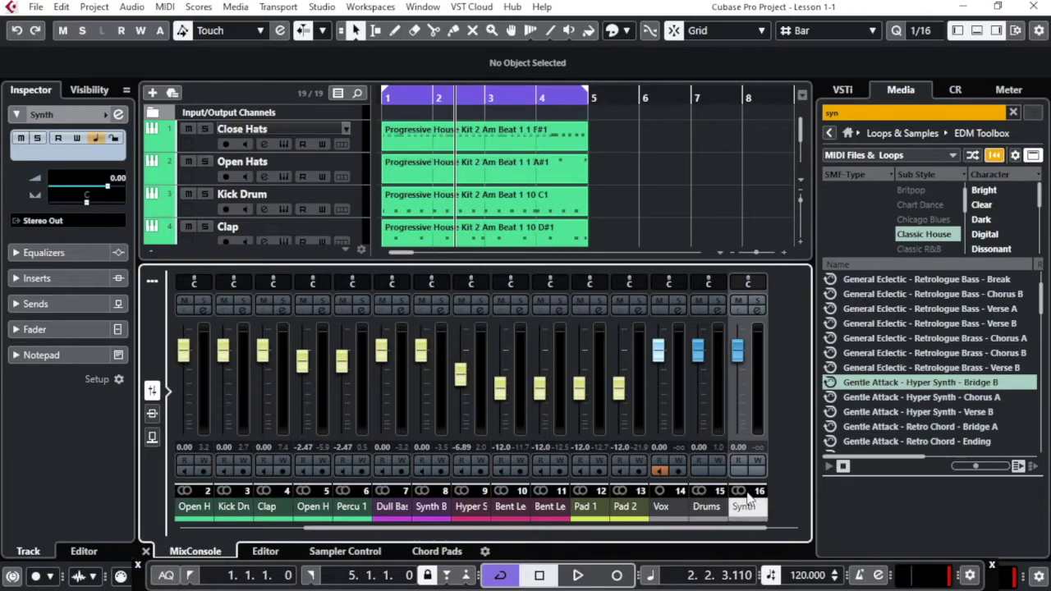
Select the Pad 1 and Pad 2 mixer channels and add a group channel named Pad.
scroll(288, 519, left, 4)
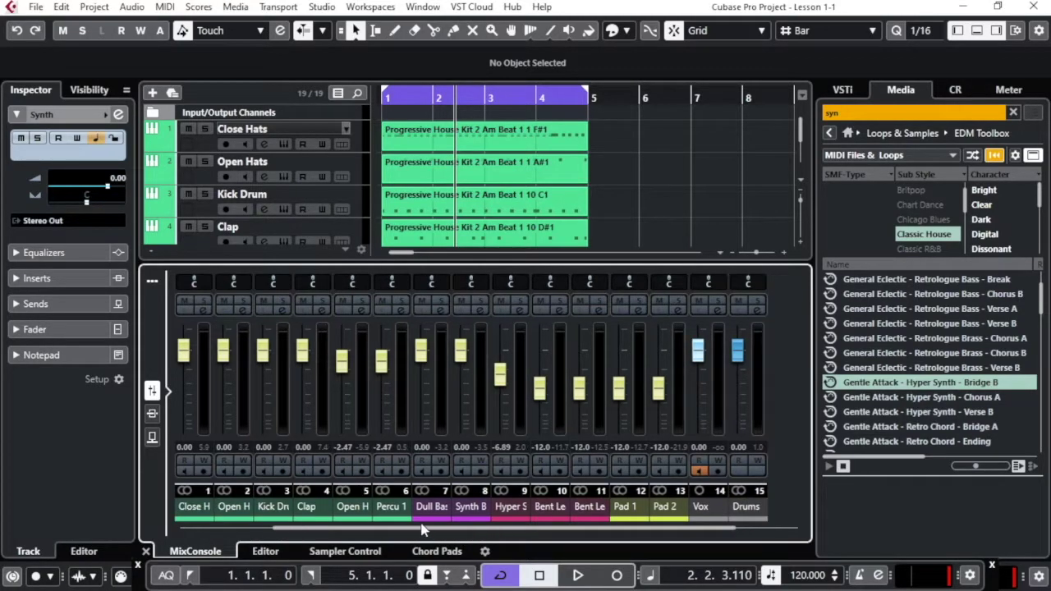
scroll(342, 525, right, 5)
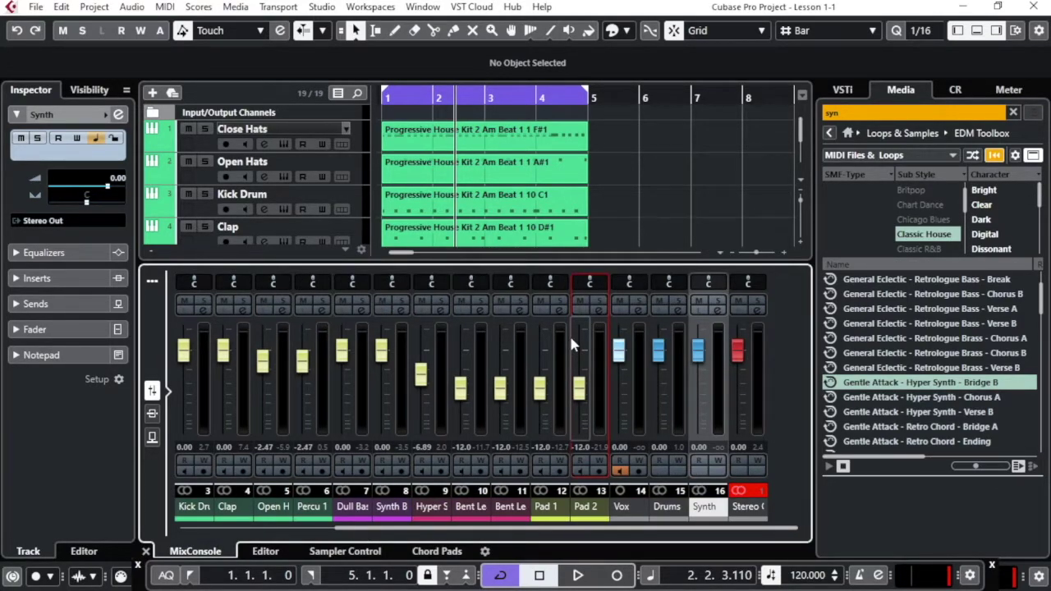
click(542, 509)
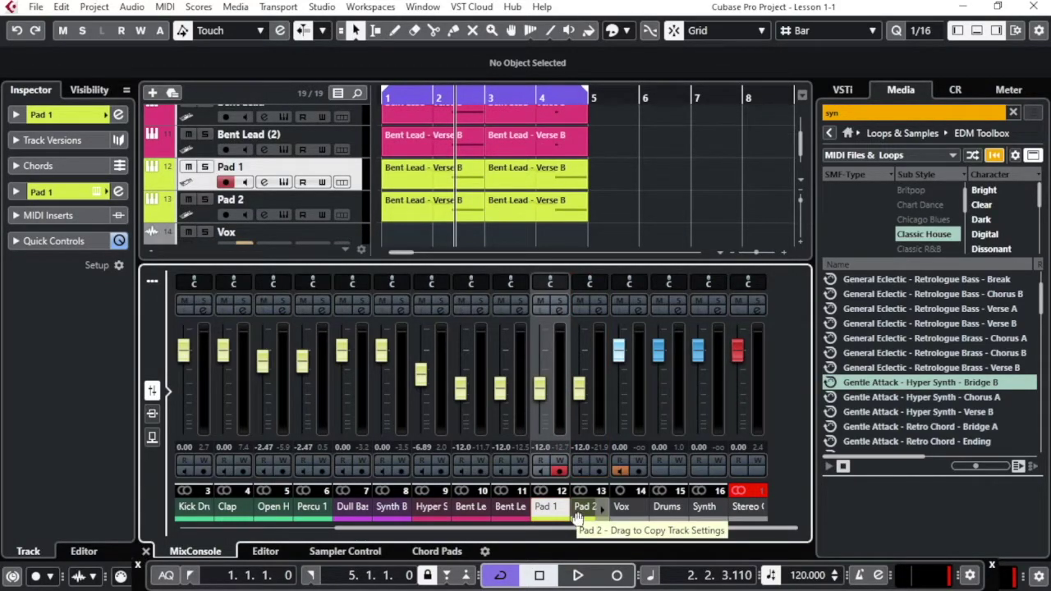
ctrl+click(578, 507)
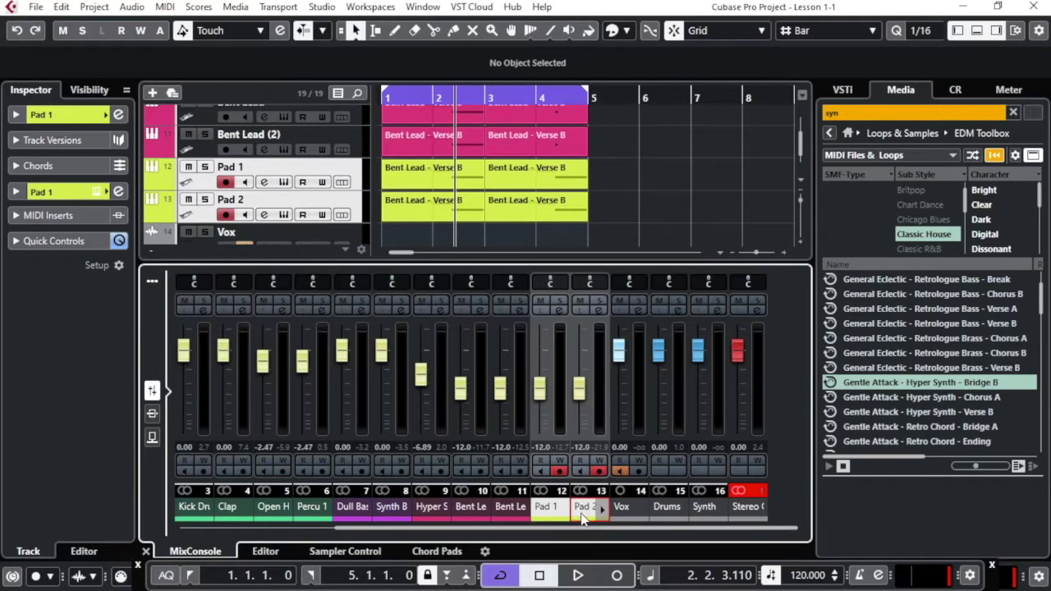
right_click(581, 516)
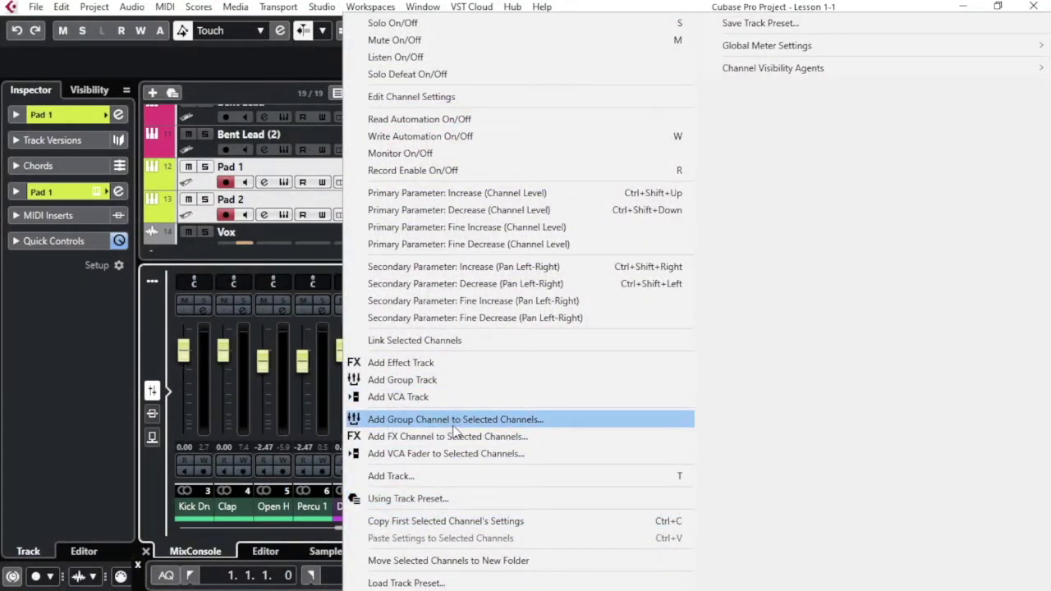
click(468, 422)
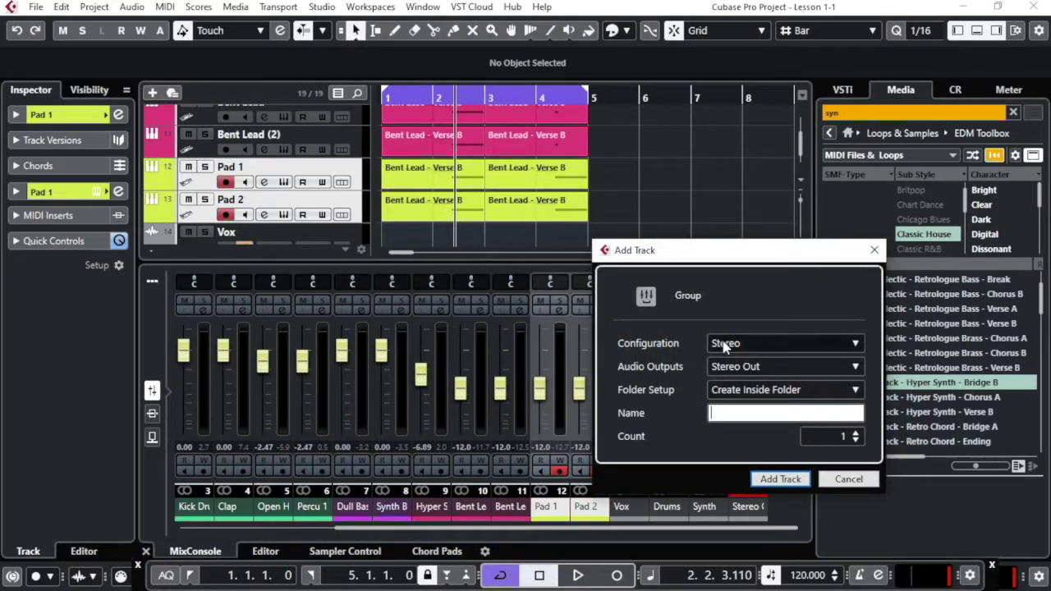
text(Pad)
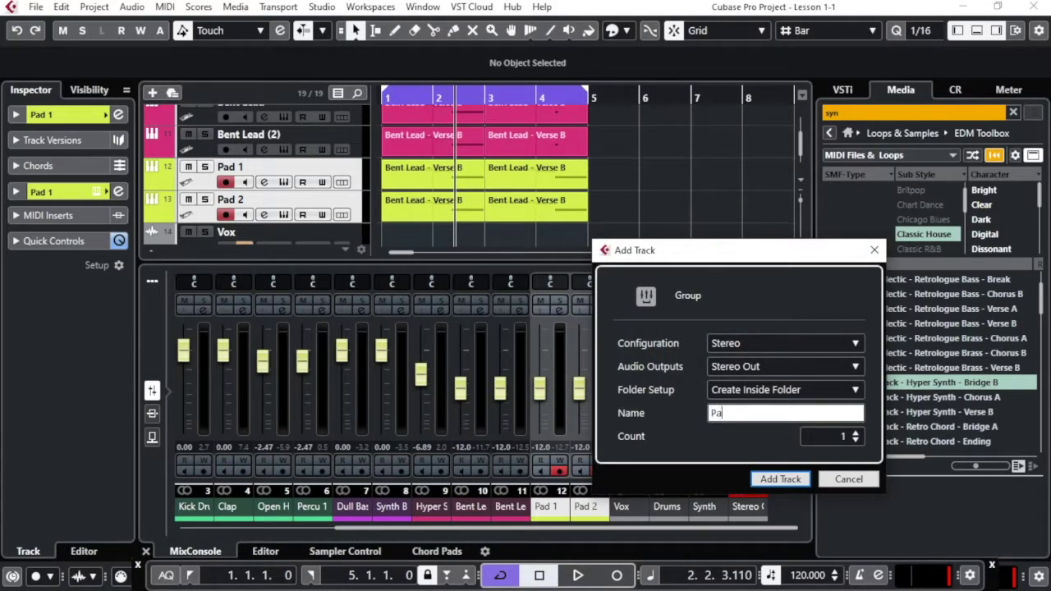
key(Return)
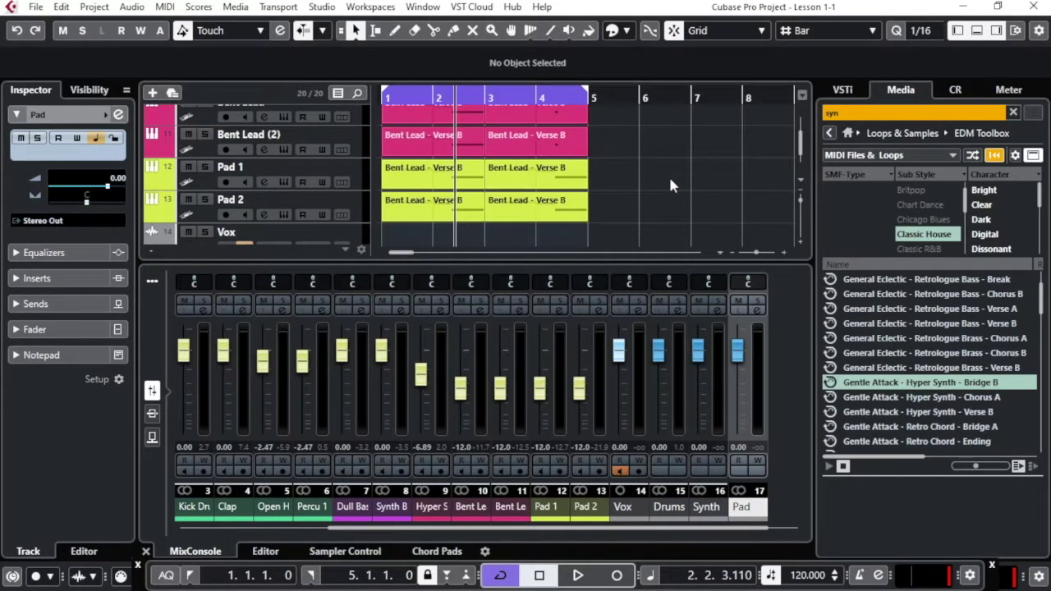
scroll(670, 184, up, 6)
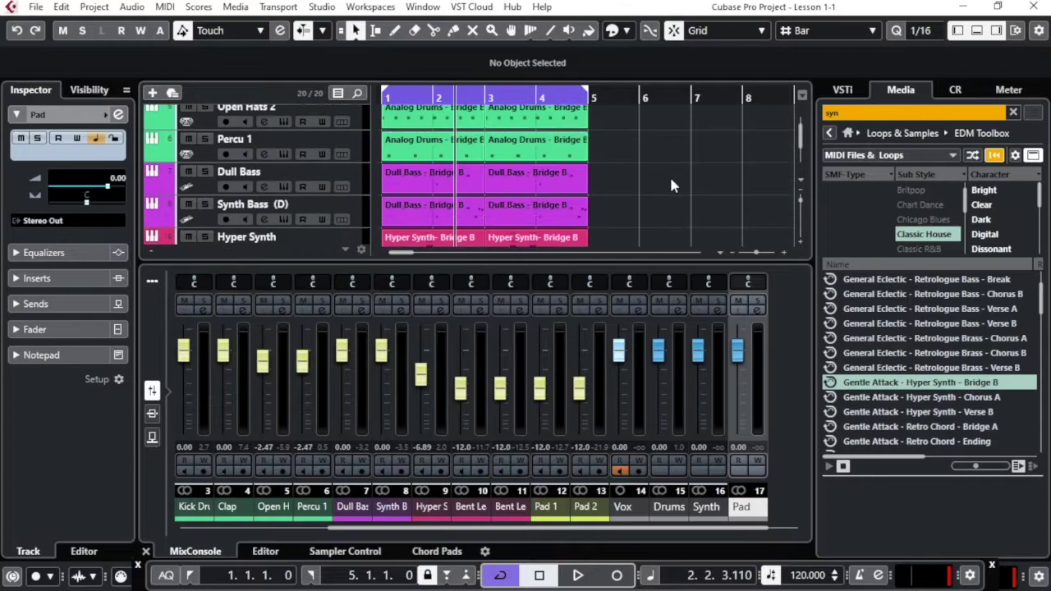
scroll(671, 185, up, 4)
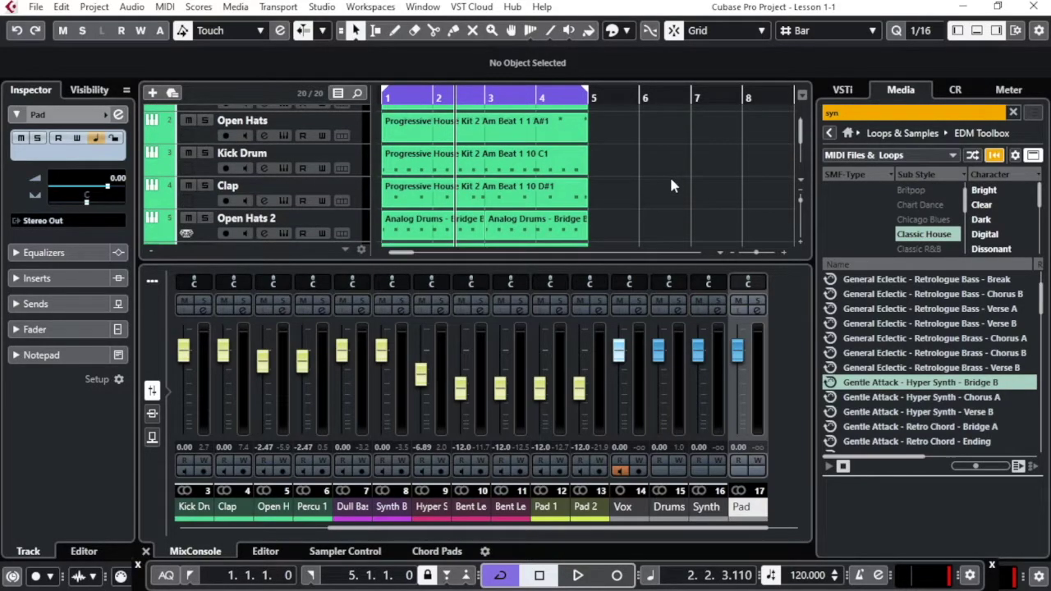